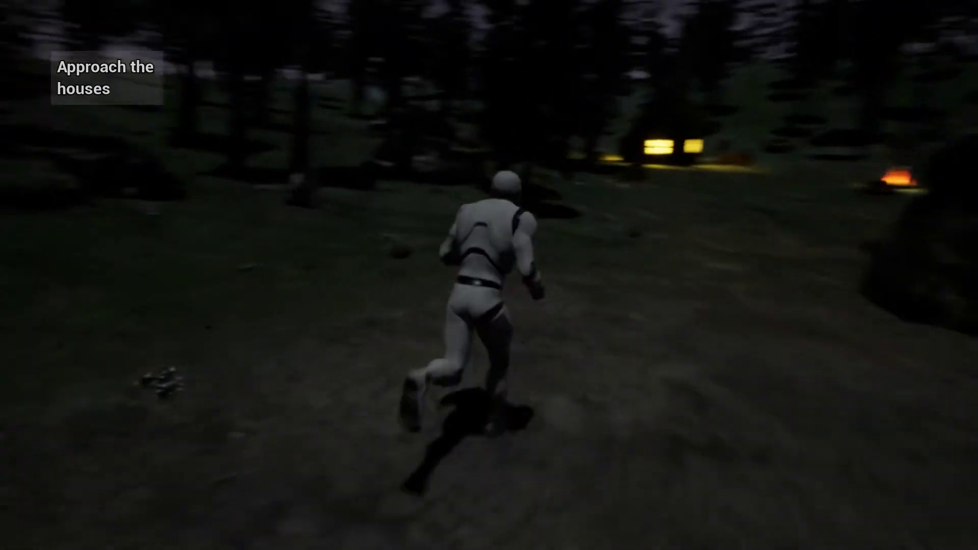
key("w")
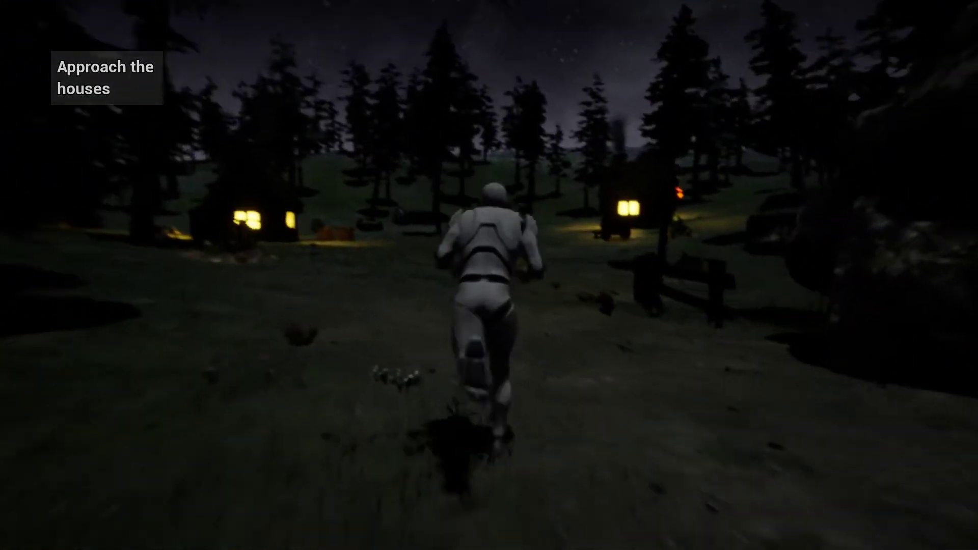
key("w")
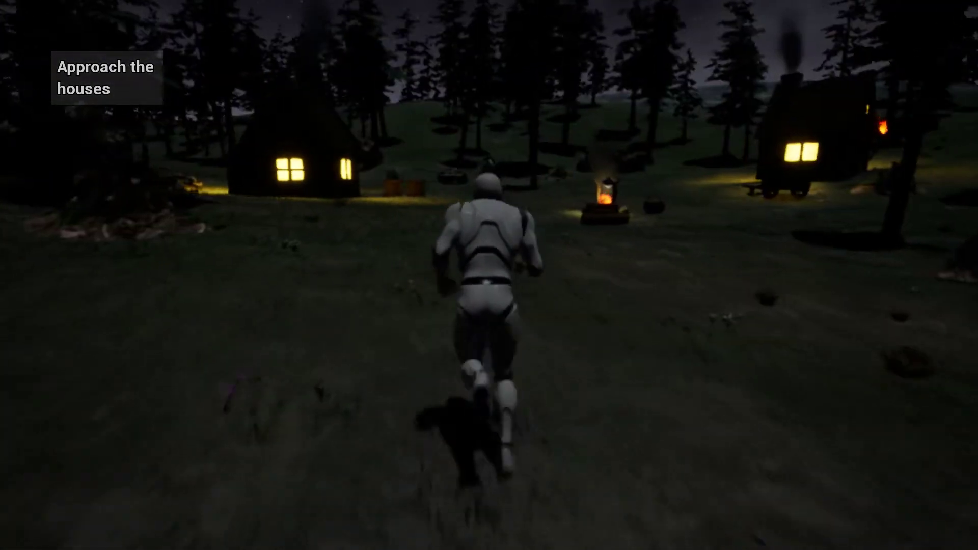
key("w")
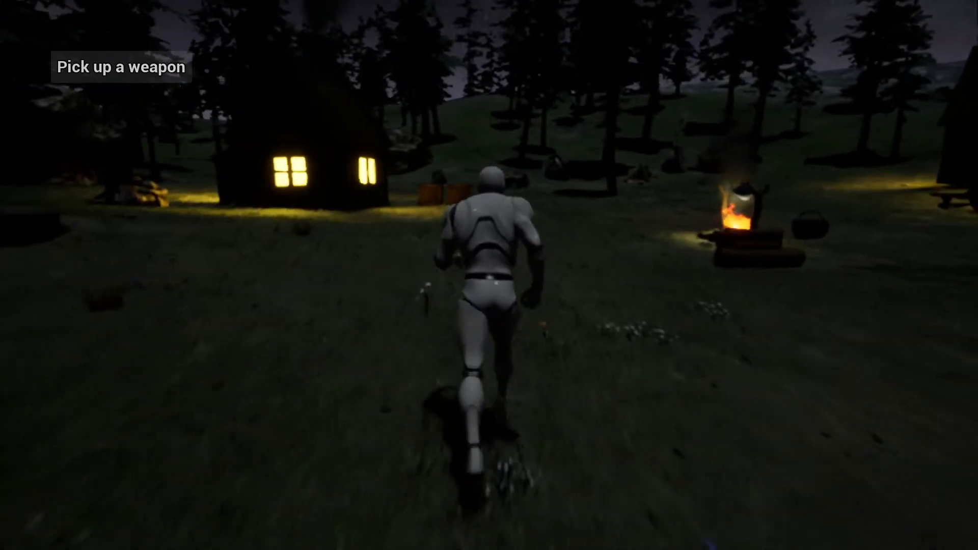
key("w")
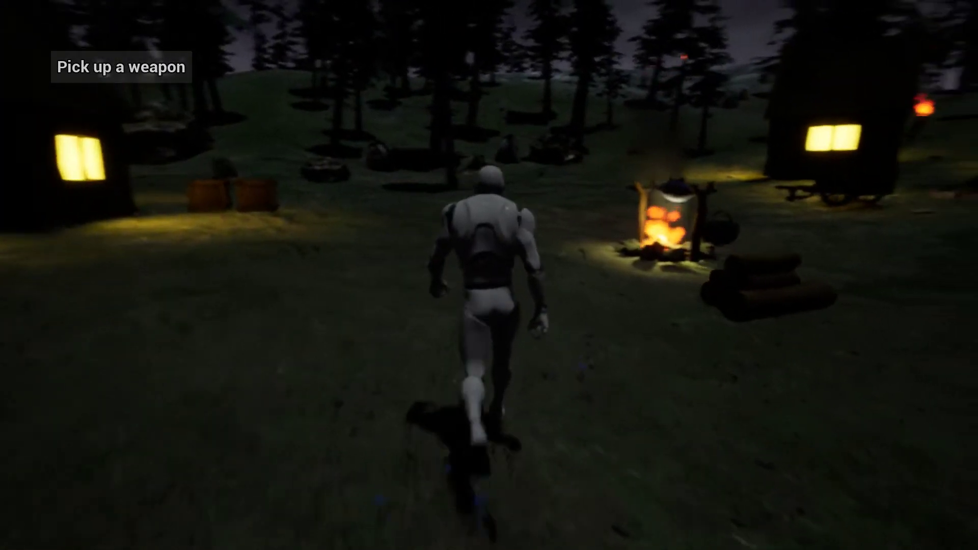
key("w")
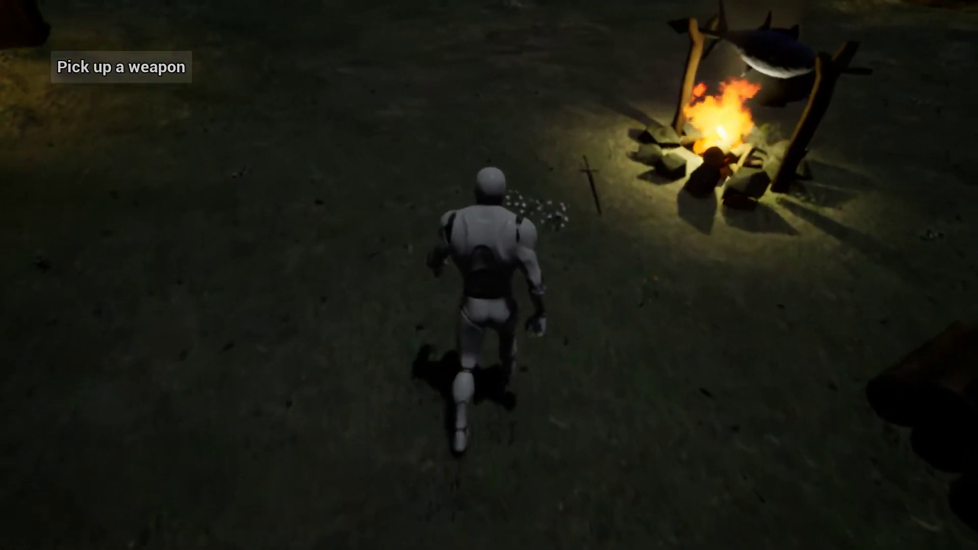
key("w")
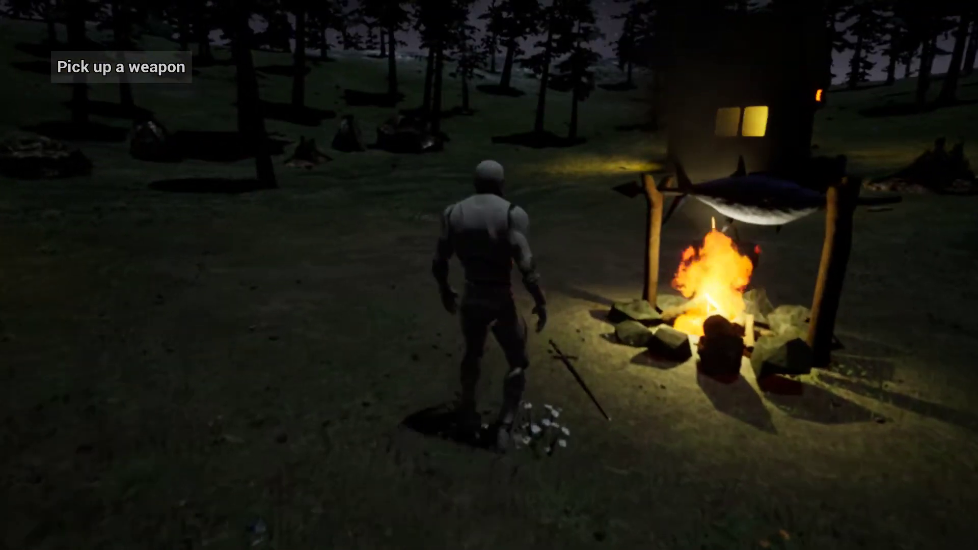
key("e")
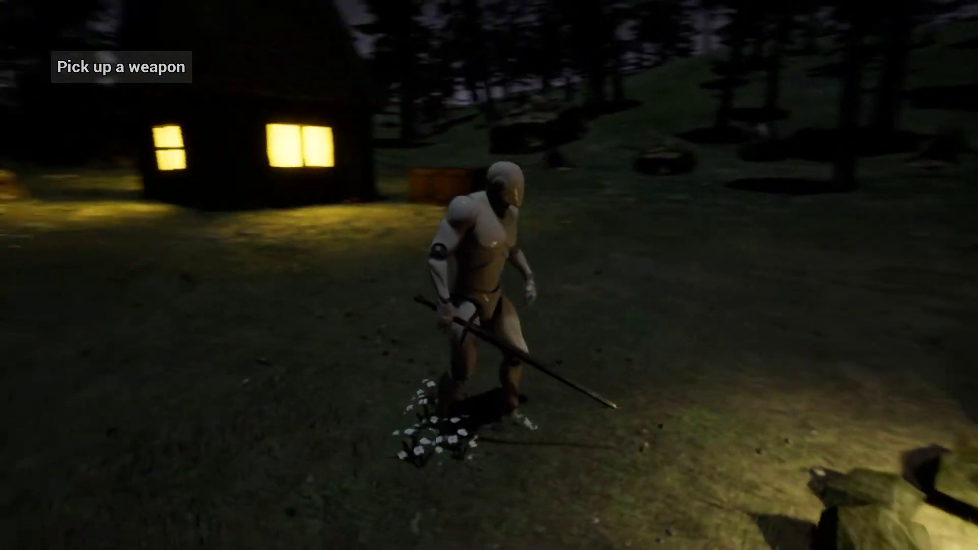
key("w")
key("w")
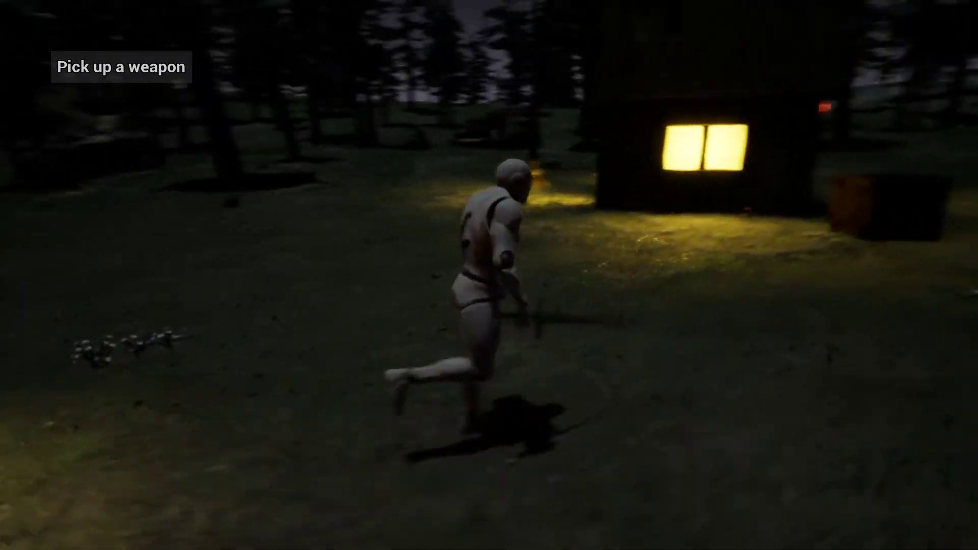
key("w")
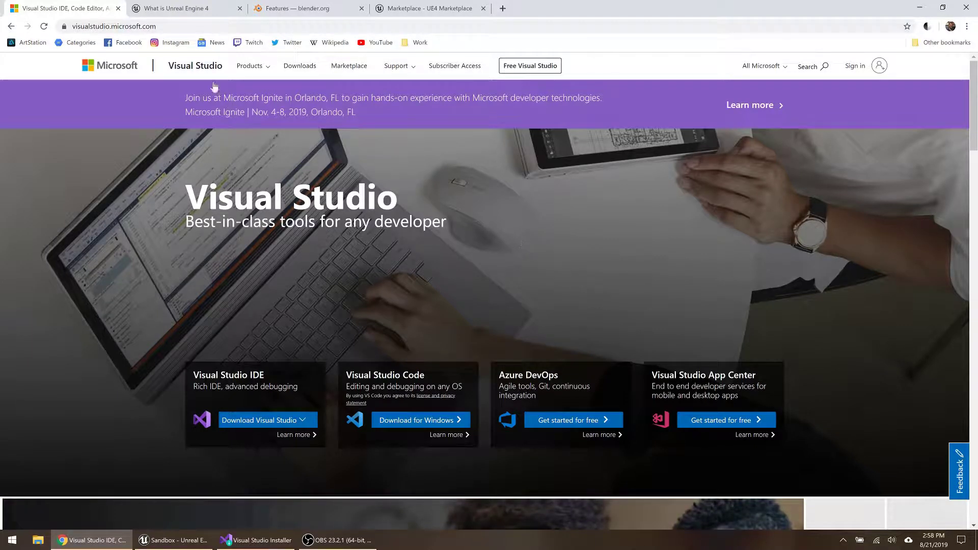
Step: Review the Visual Studio download editions on the website and the Mobile & Gaming workloads in Visual Studio Installer, closing the installer
key("ctrl+l")
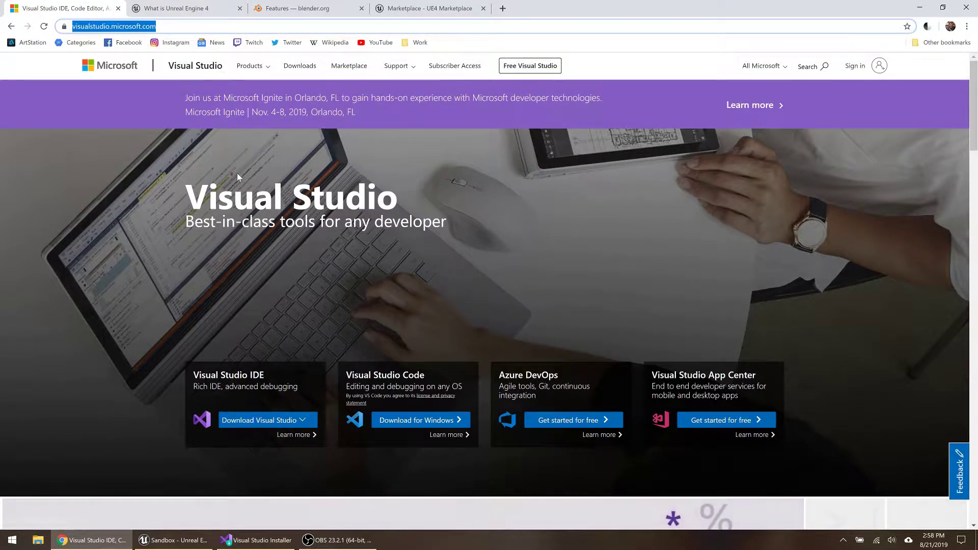
mouse_move(297, 419)
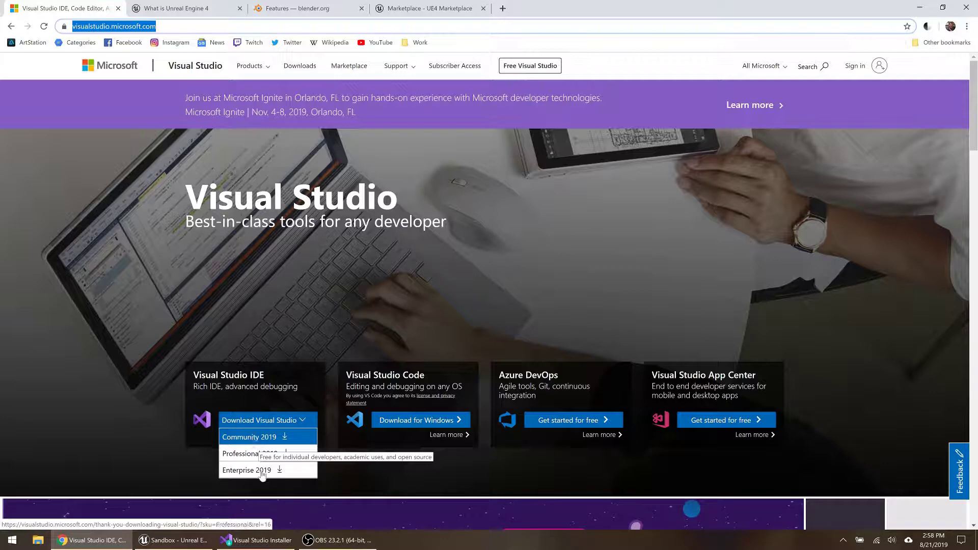
left_click(257, 540)
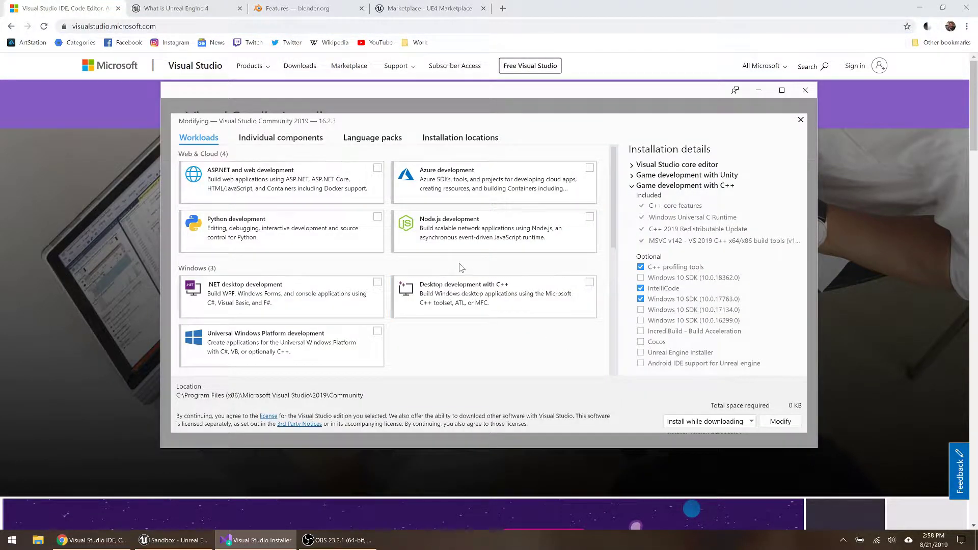
scroll(461, 267, "down", 5)
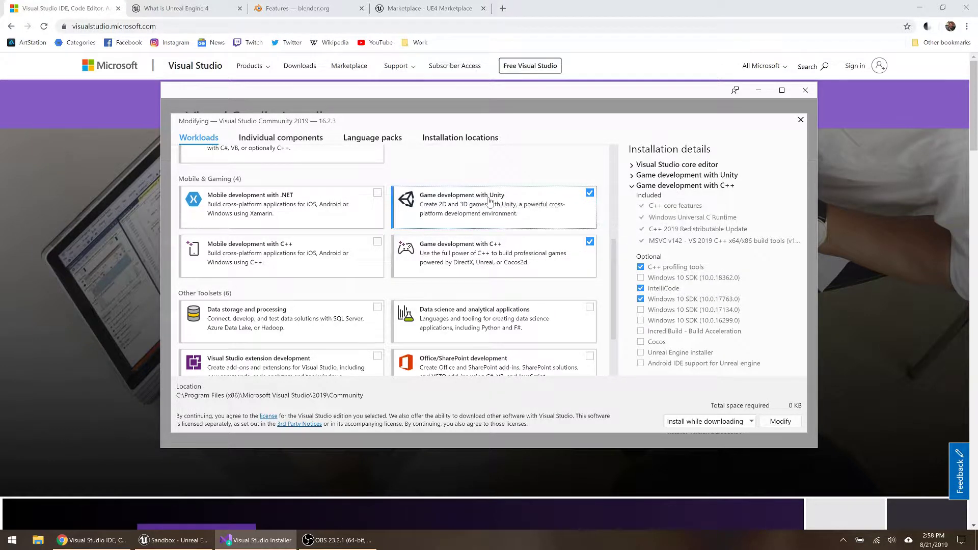
left_click(807, 91)
Step: View the Unreal Engine home page and the Blender features page
left_click(171, 5)
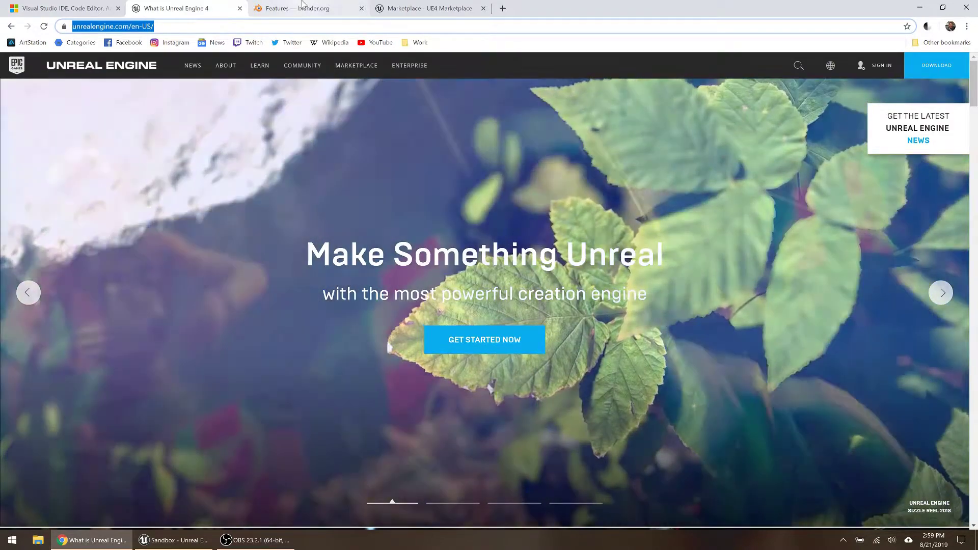
left_click(302, 3)
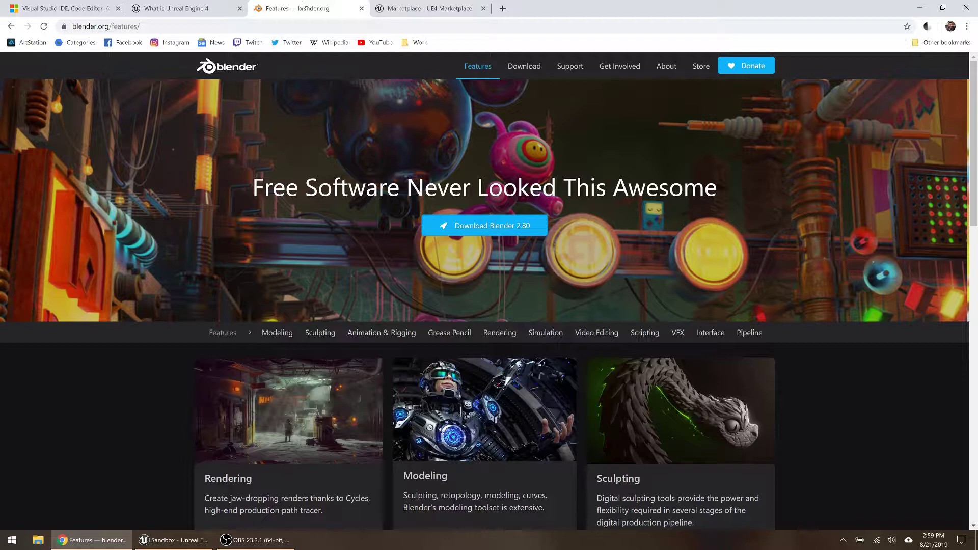
left_click(285, 26)
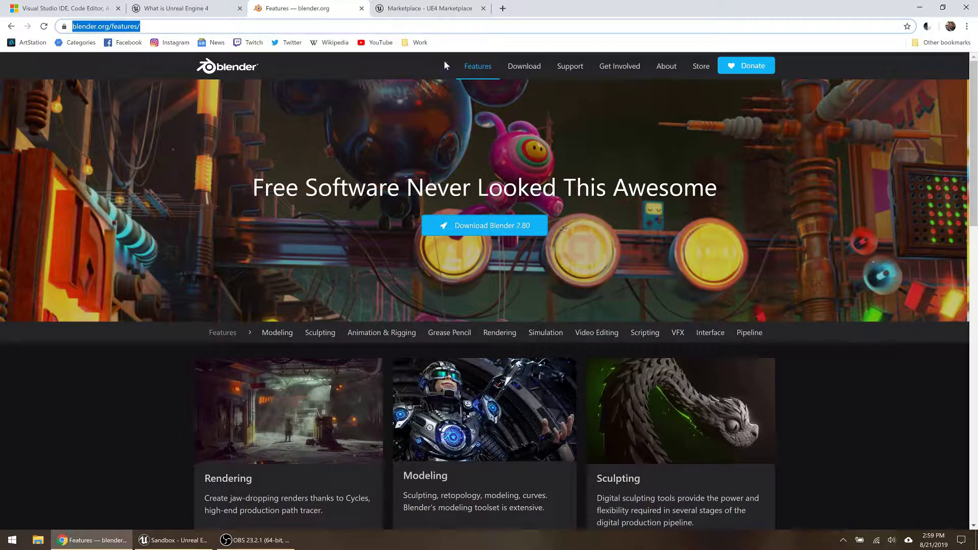
Step: Browse the Unreal Engine Marketplace store page, including its showcase and free-for-the-month products
left_click(427, 8)
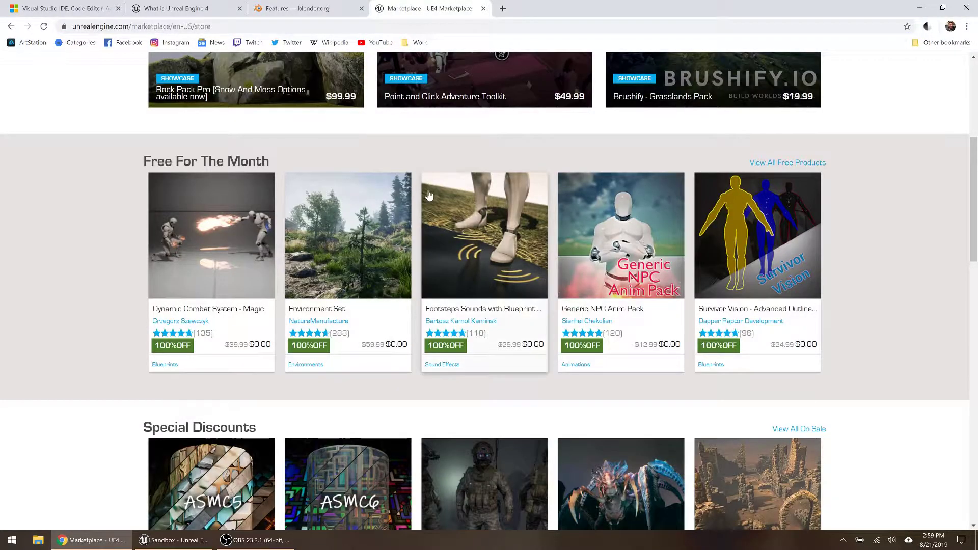
scroll(428, 195, "up", 5)
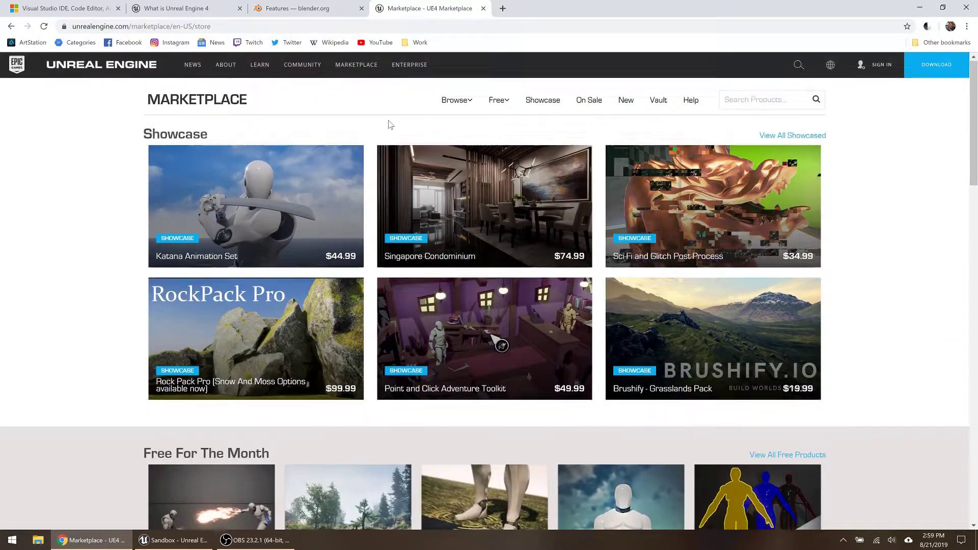
scroll(389, 123, "down", 4)
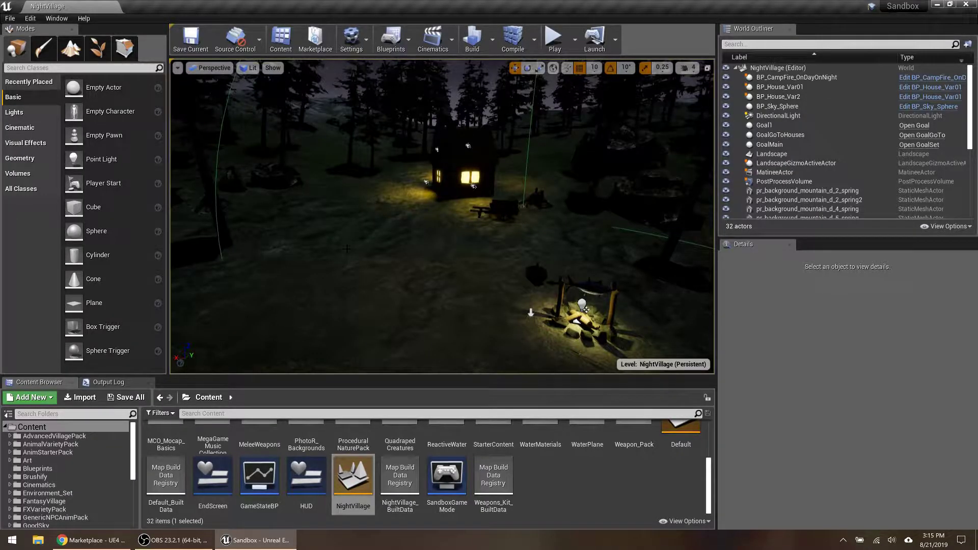
right_click_drag(347, 249, 296, 260)
key("w")
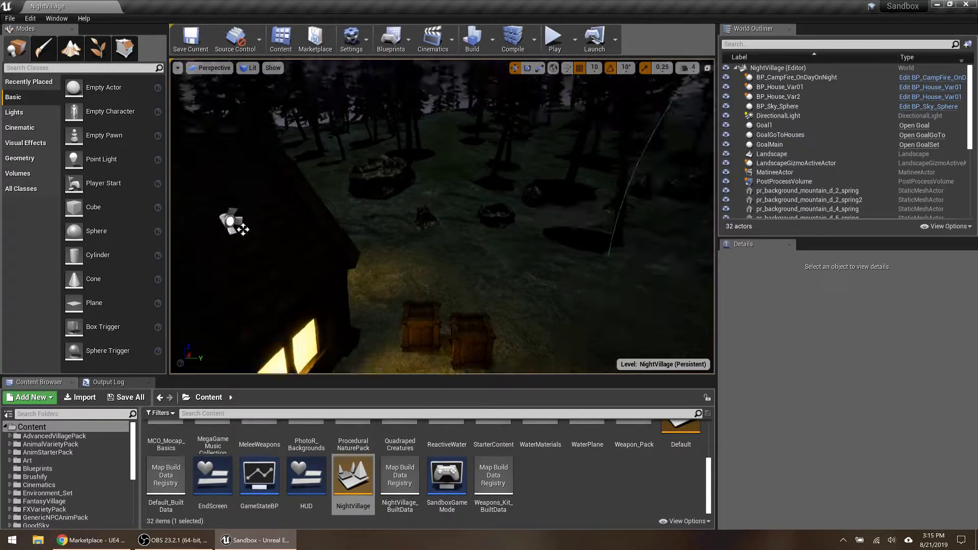
right_click_drag(243, 229, 616, 227)
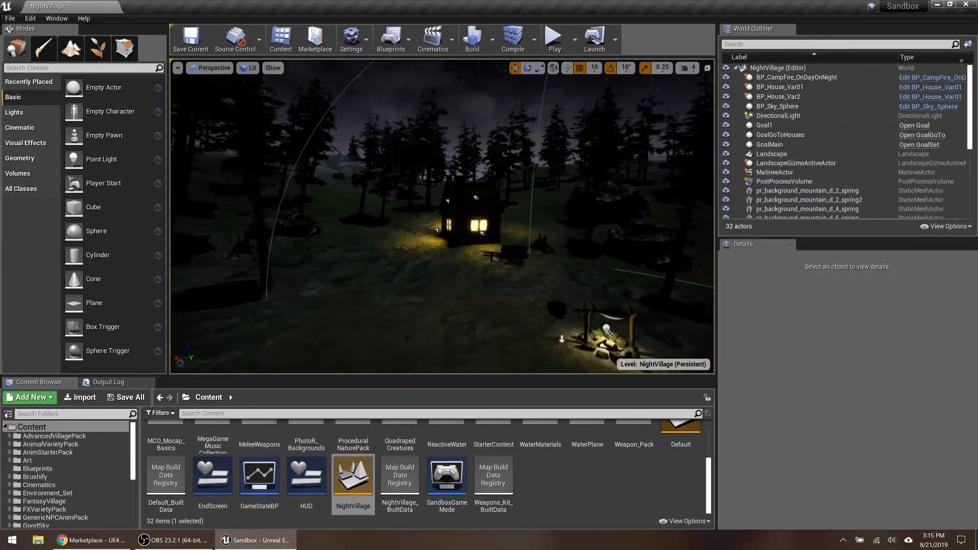
Step: Create a new level named Demo in the Content folder, and open it with its changes saved
right_click(564, 480)
left_click(591, 229)
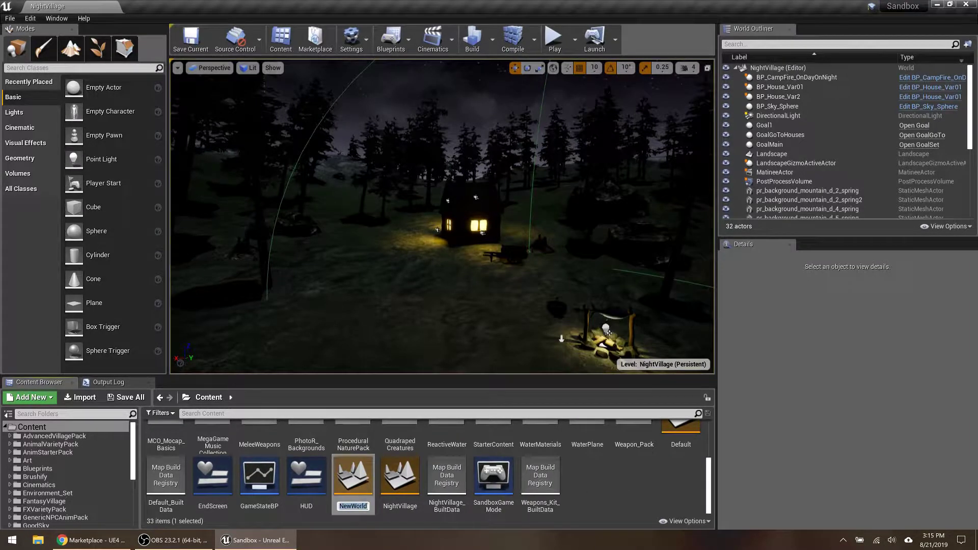
type("Demo")
key("Return")
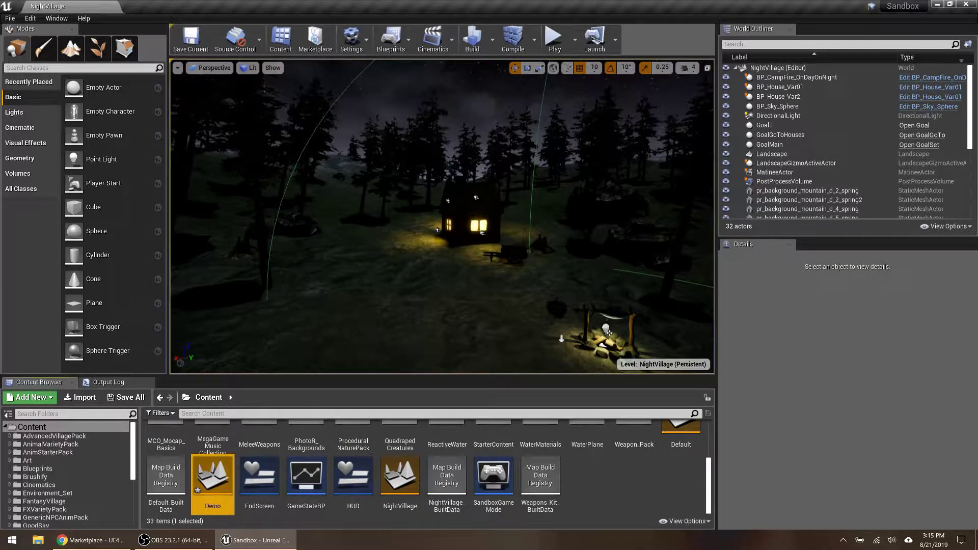
double_click(203, 471)
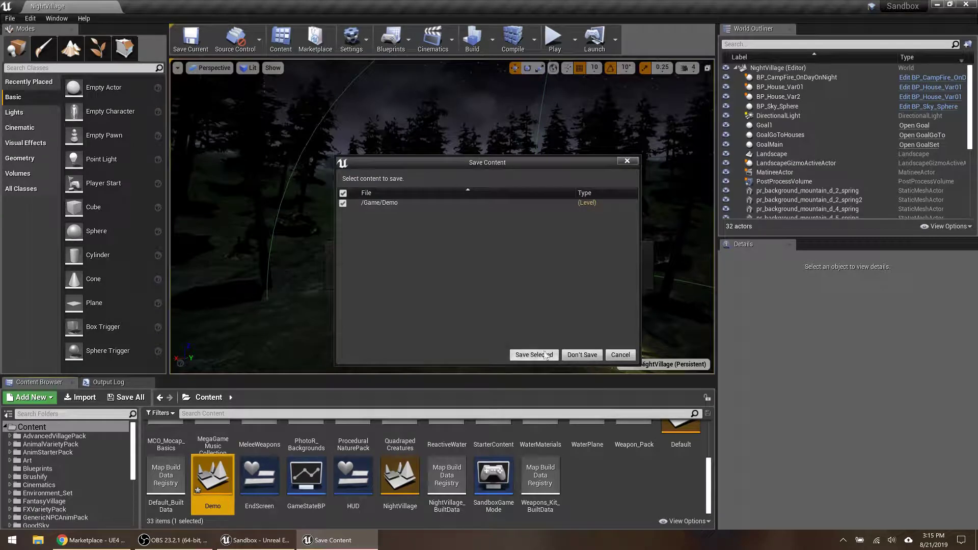
left_click(545, 355)
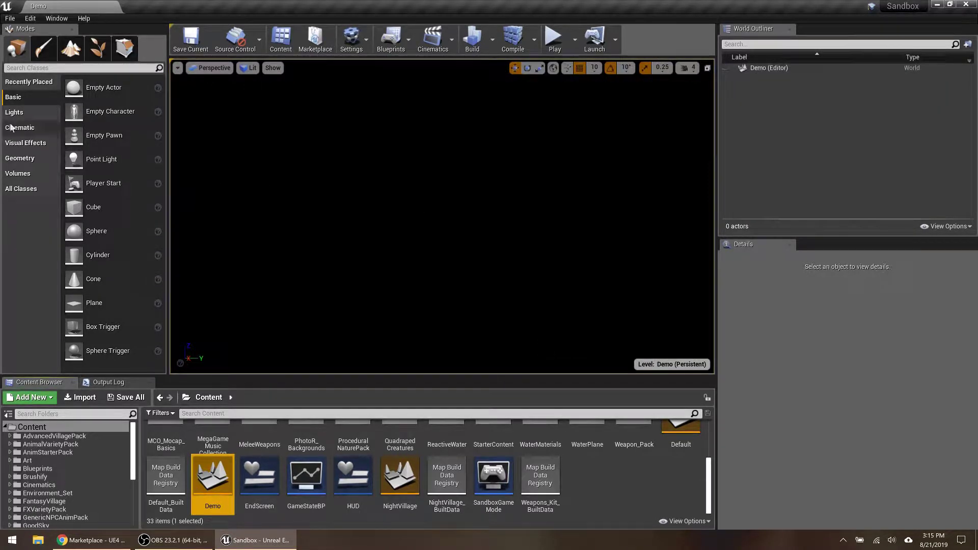
Step: Place a directional light in the empty Demo level at about X 710, Y 0, Z 350
left_click(15, 111)
left_click_drag(105, 87, 443, 100)
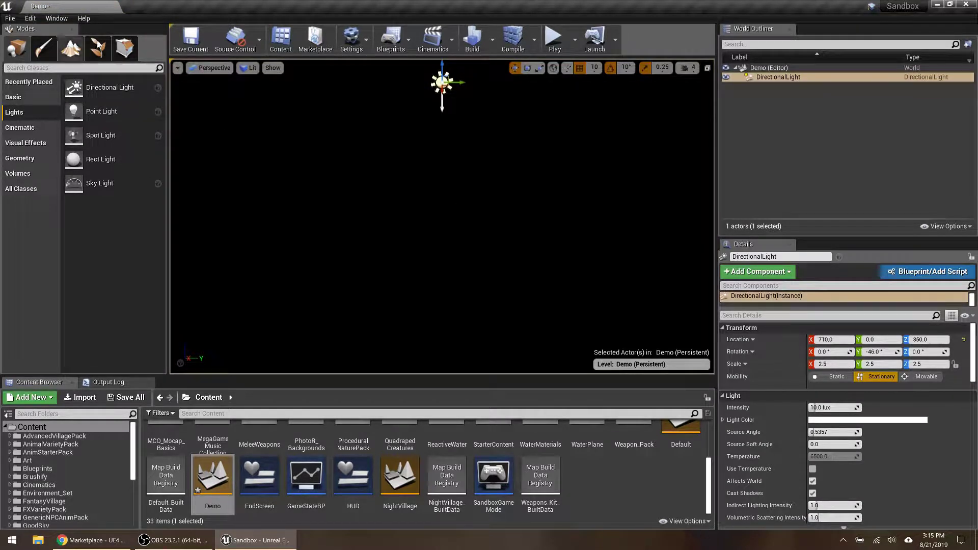
Step: Create a new landscape in the Demo level using the M_Landscape material
left_click(73, 49)
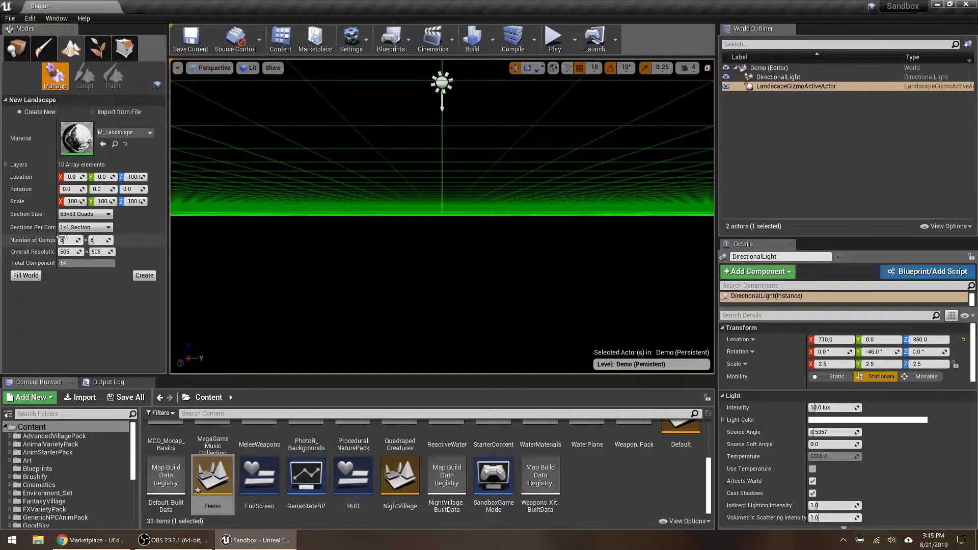
key("Return")
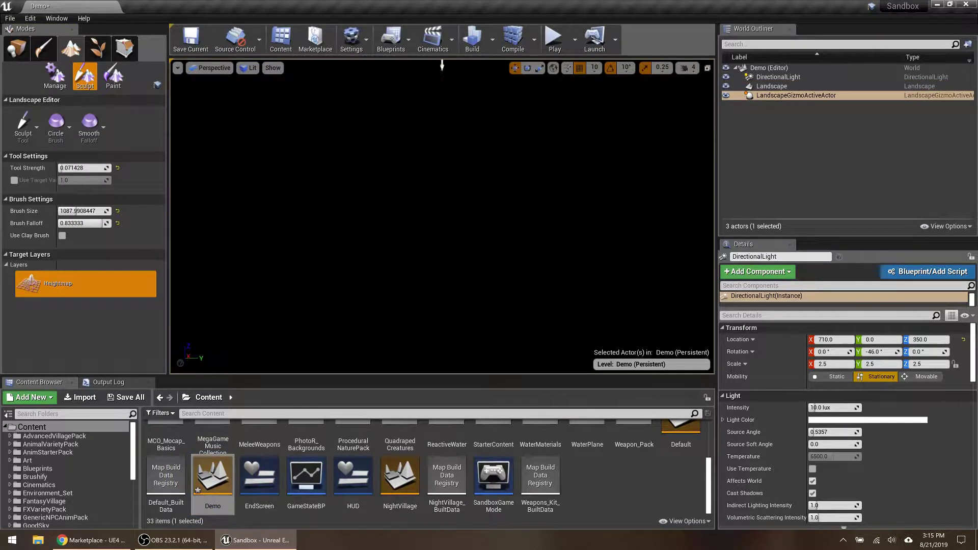
right_click_drag(316, 209, 316, 222)
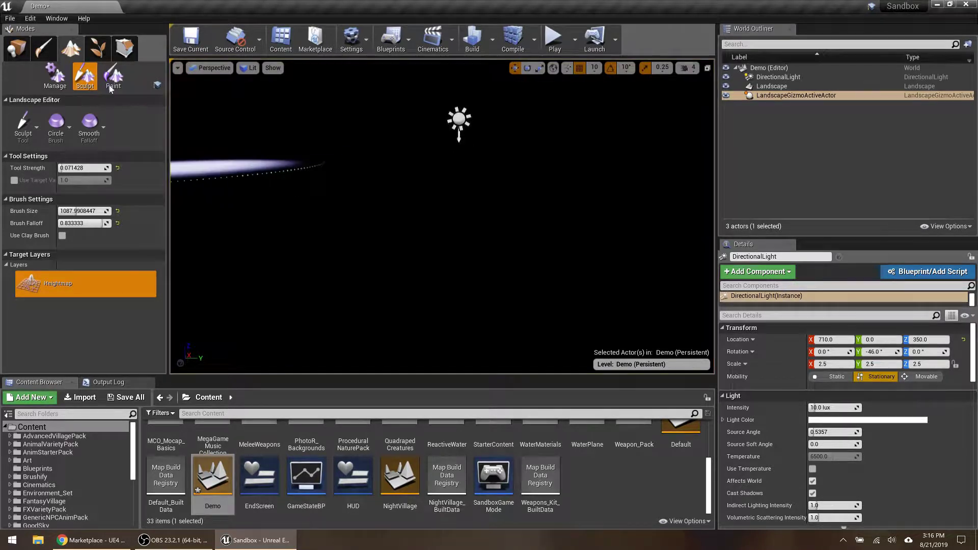
Step: Assign Desert_LayerInfo to the landscape's Desert paint layer
left_click(113, 76)
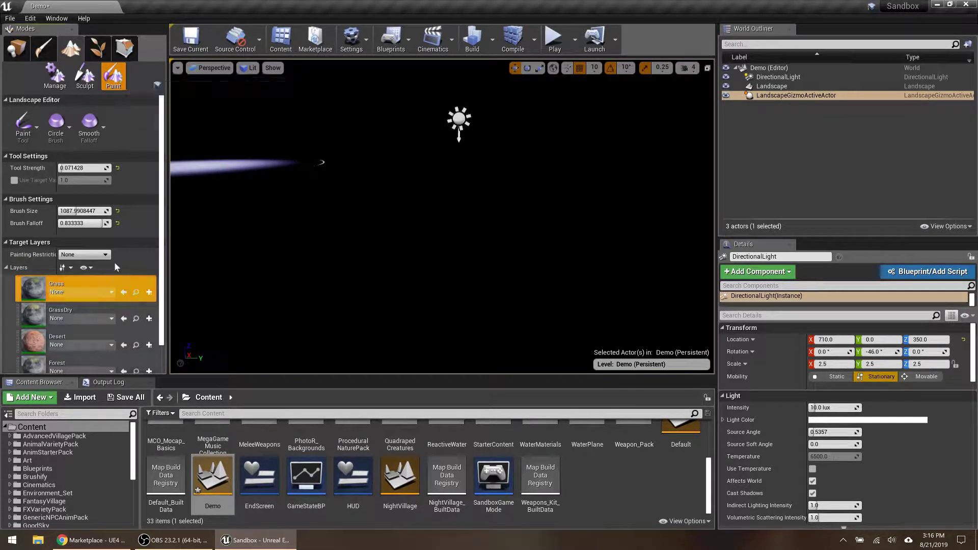
scroll(88, 320, "down", 2)
left_click(88, 309)
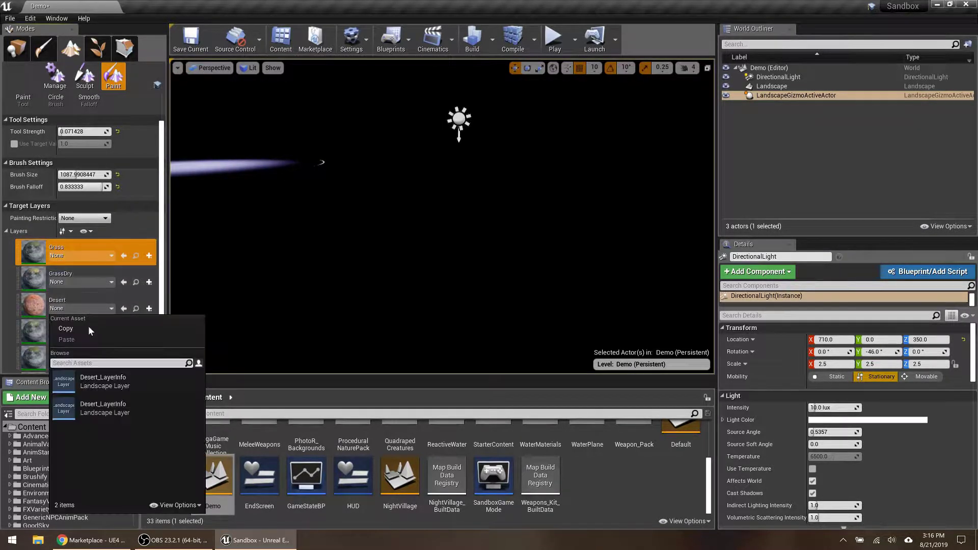
left_click(101, 379)
mouse_move(367, 245)
right_mouse_down()
mouse_move(322, 239)
mouse_move(370, 235)
right_mouse_up()
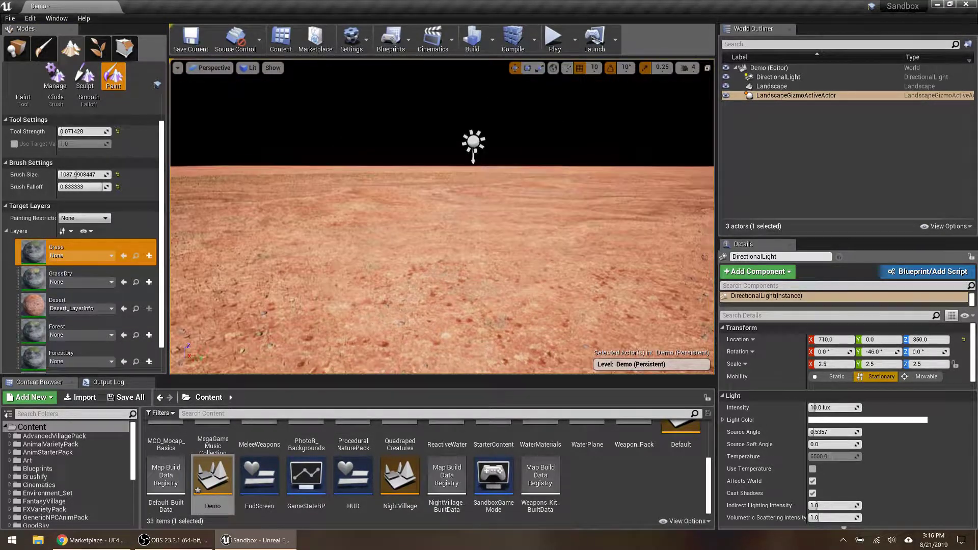
Step: Sculpt a broad bowl-shaped depression into the desert landscape below the directional light
left_click(84, 76)
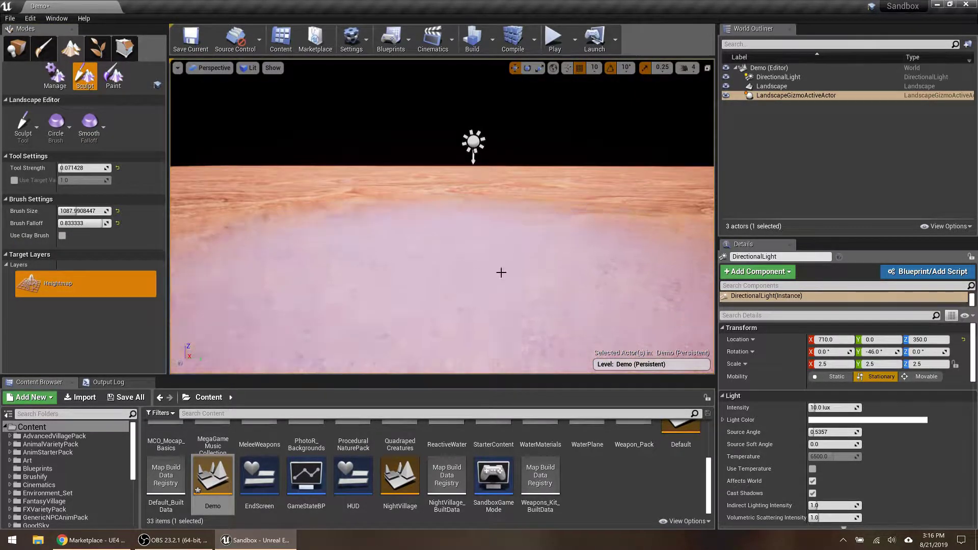
mouse_move(489, 223)
left_mouse_down()
mouse_move(454, 240)
mouse_move(443, 261)
mouse_move(469, 277)
mouse_move(491, 250)
left_mouse_up()
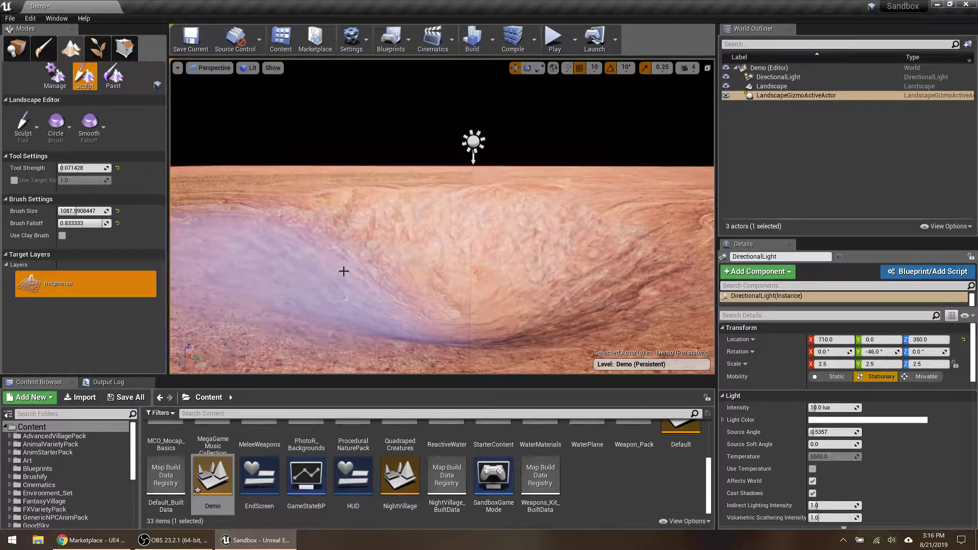
right_click_drag(343, 270, 357, 258)
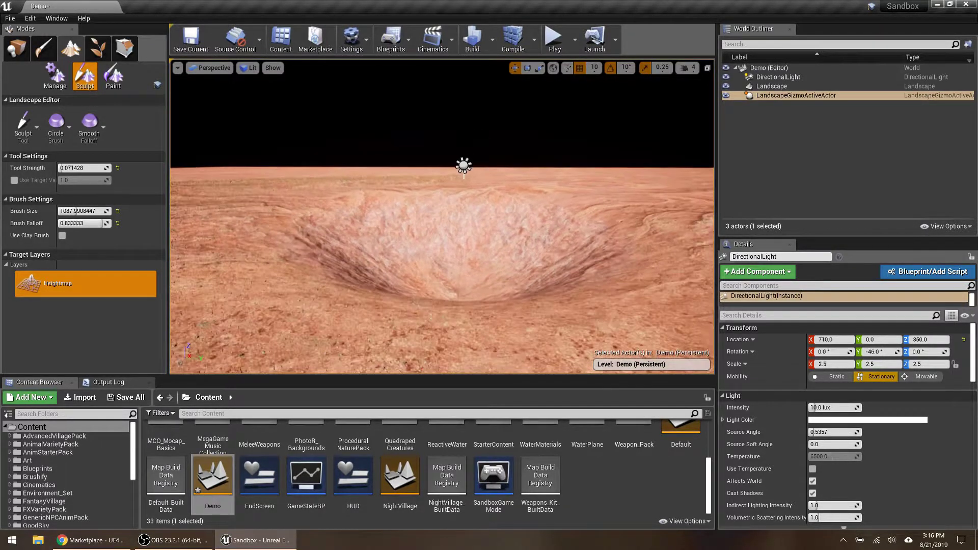
Step: Place the BP_Sky_Sphere blueprint above the desert landscape at about X 360, Y -310, Z 440
left_click(17, 48)
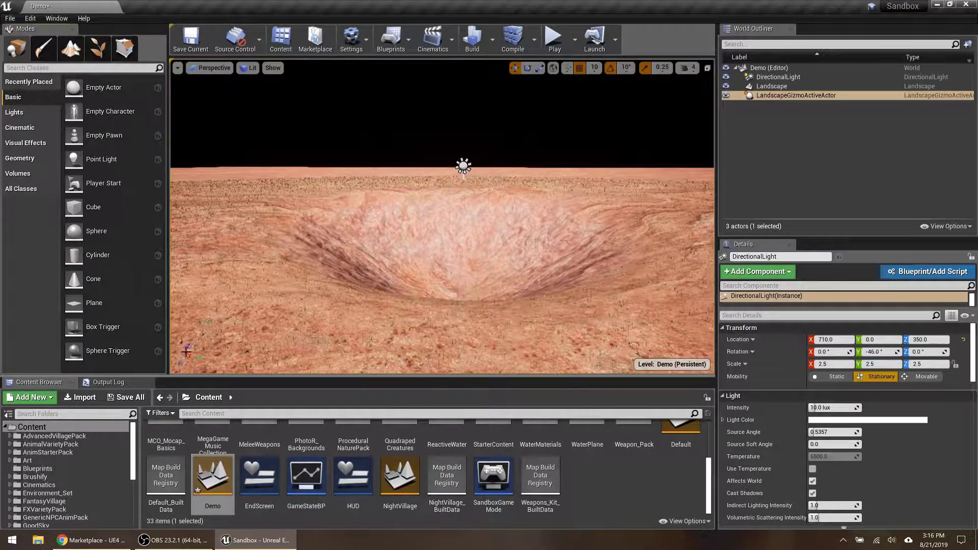
left_click(40, 469)
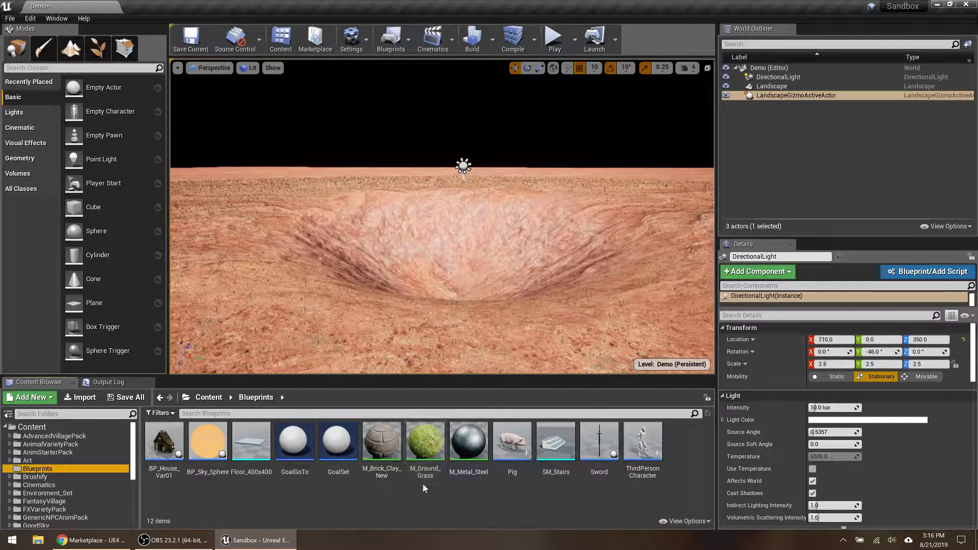
left_click_drag(208, 441, 337, 131)
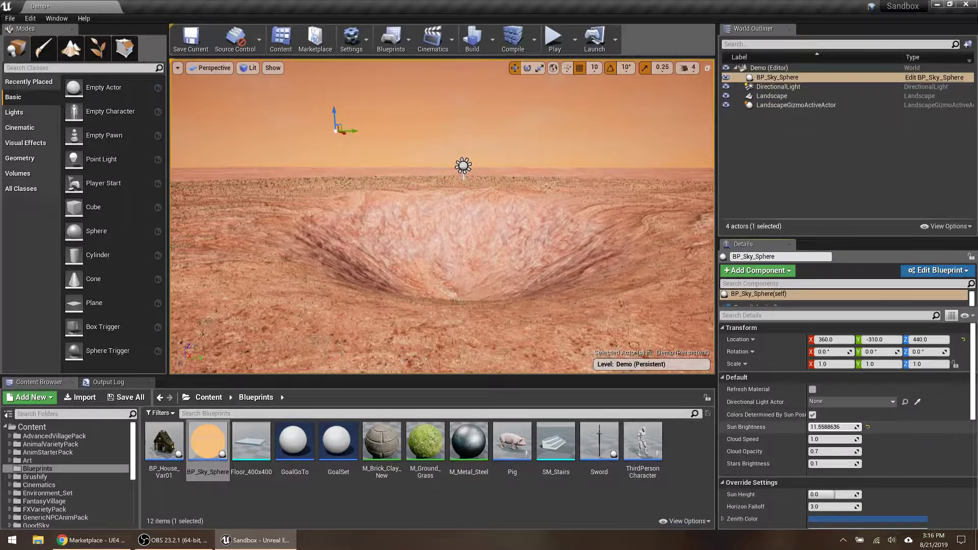
Step: Set the sky sphere's Sun Brightness to about 17.19 and its Sun Height to 1.0
left_click_drag(833, 427, 846, 427)
scroll(836, 458, "down", 1)
left_click_drag(825, 482, 834, 484)
Step: Place the ThirdPersonCharacter blueprint on the desert ground beside the depression at about X 79, Y -443, Z 164
right_click_drag(489, 232, 436, 261)
key("e")
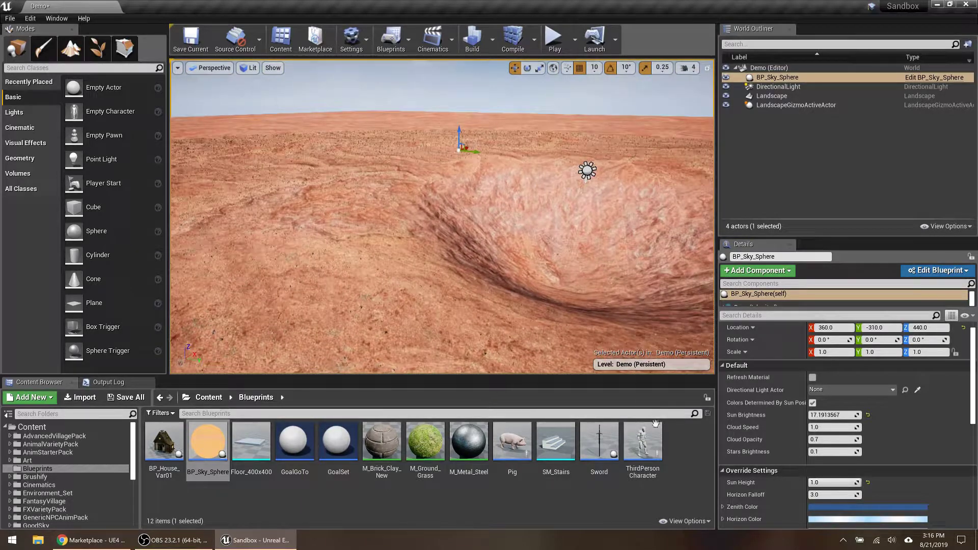
left_click_drag(656, 425, 360, 295)
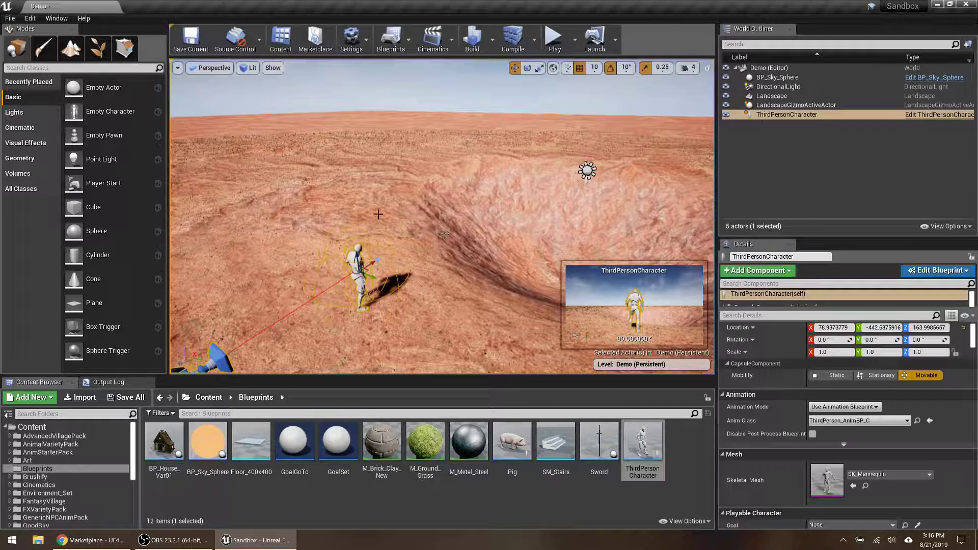
Step: Play-test the level by running and jumping the character across the desert, and end the play session
left_click(552, 38)
key("w")
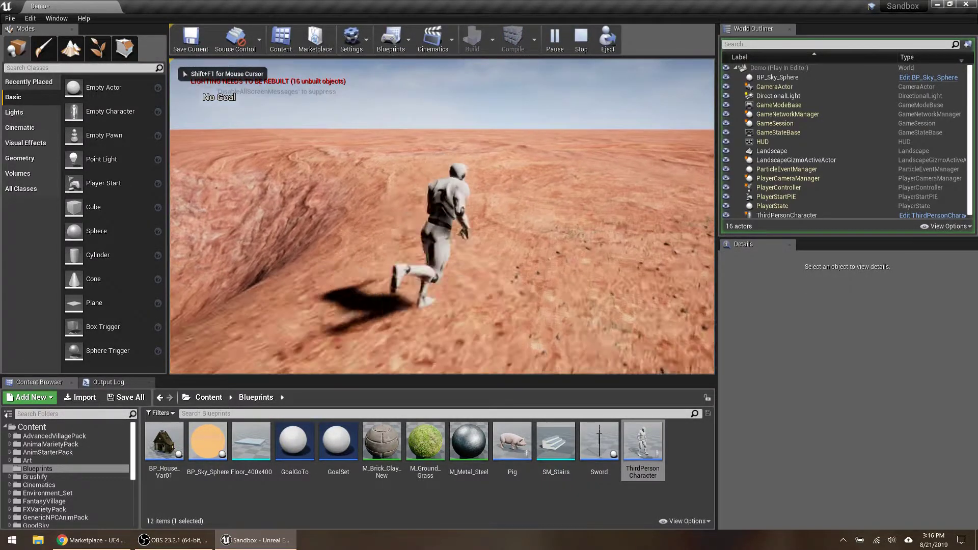
key("s")
key("space")
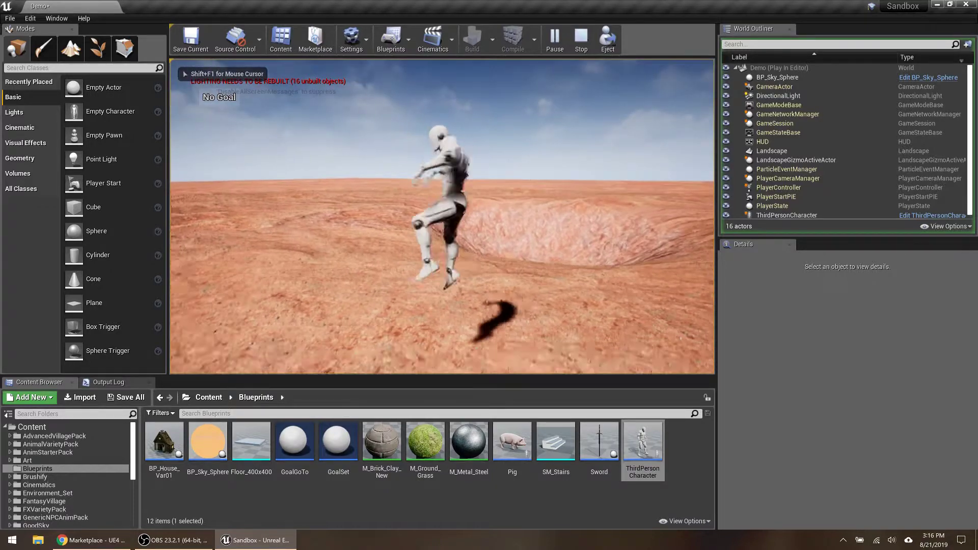
key("w")
key("Escape")
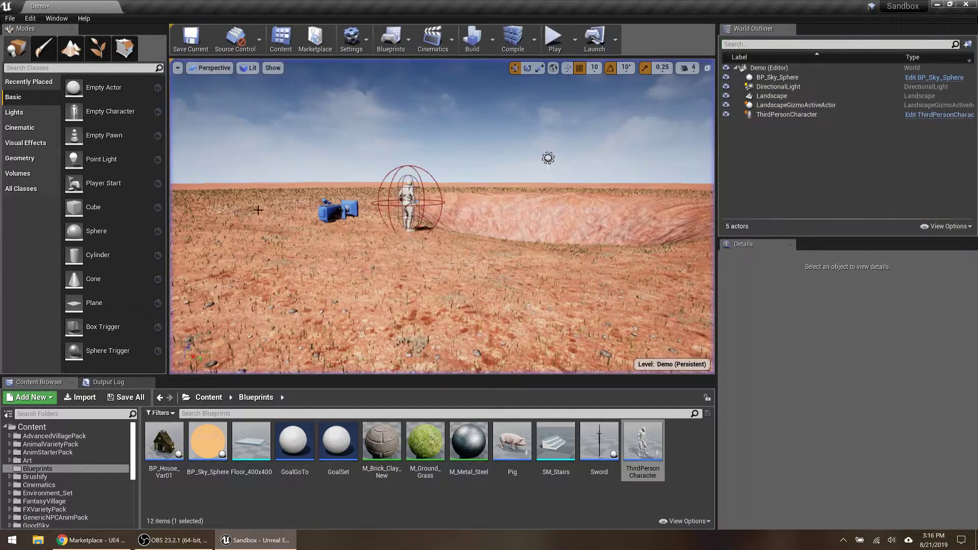
Step: Place Floor_400x400 over the depression at about X 870, Y -290, Z 10 and apply the M_Brick_Clay_New material to it
right_click_drag(562, 208, 518, 205)
key("w")
left_click_drag(251, 441, 489, 194)
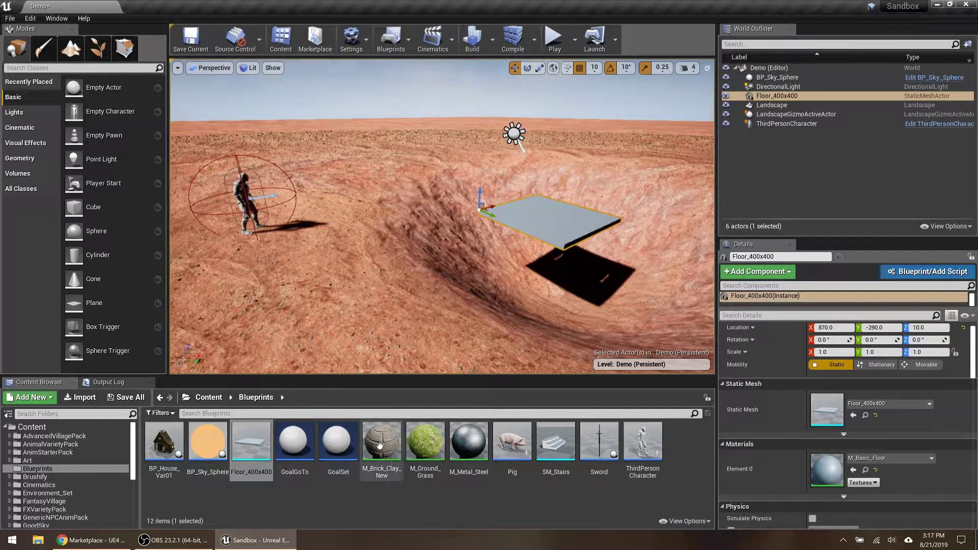
left_click_drag(380, 447, 537, 218)
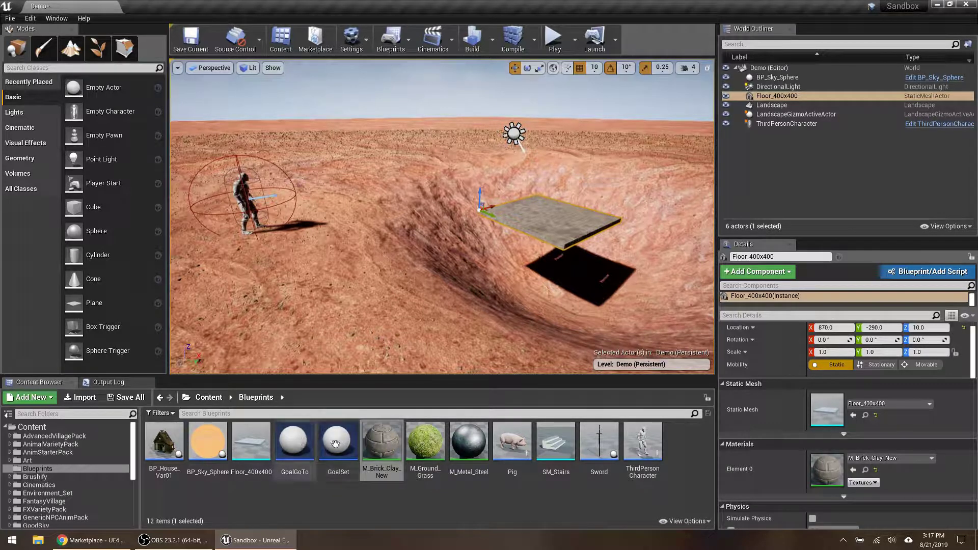
Step: Add a GoalGoTo actor to the level at about X 1270, Y -2040, Z 100 and rename it GoToBrick
left_click_drag(294, 441, 391, 156)
left_click(782, 107)
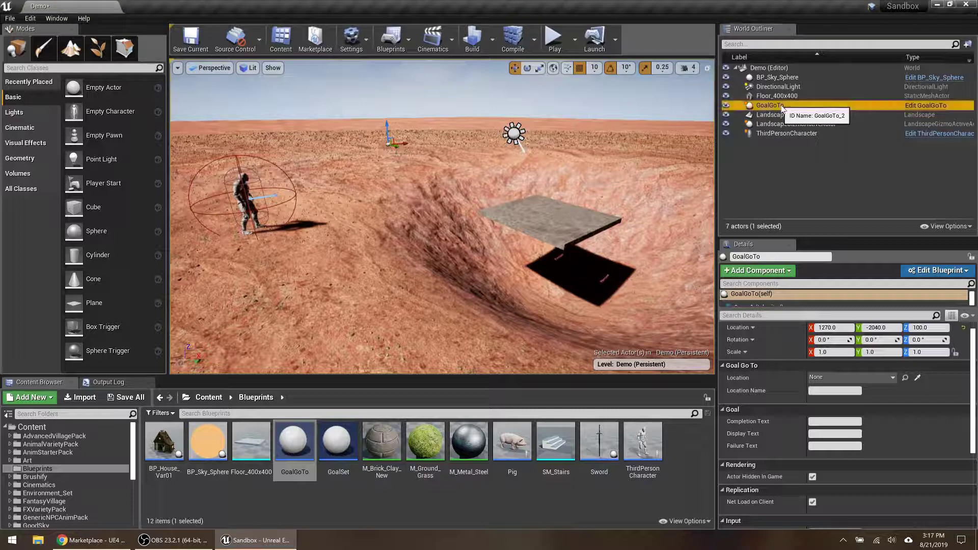
left_click(782, 106)
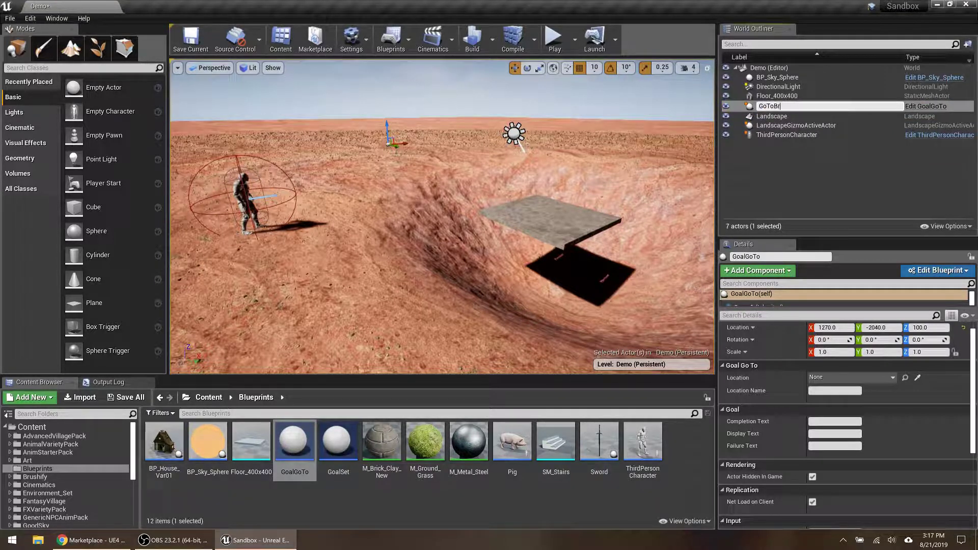
type("GoToBrick")
key("Return")
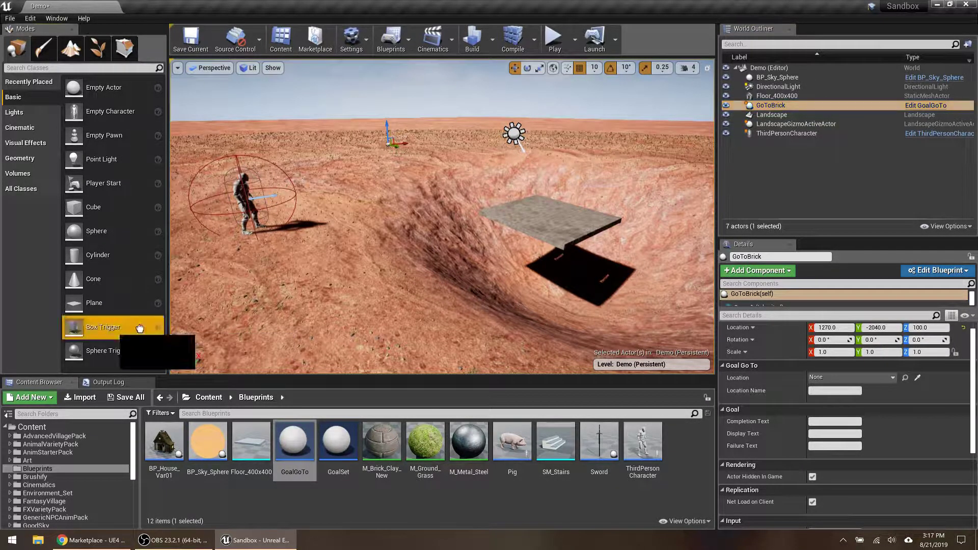
Step: Fit a box trigger over the brick floor with a box extent of about 193.75 by 196.25 by 40 and attach it to the floor
left_click_drag(140, 328, 548, 218)
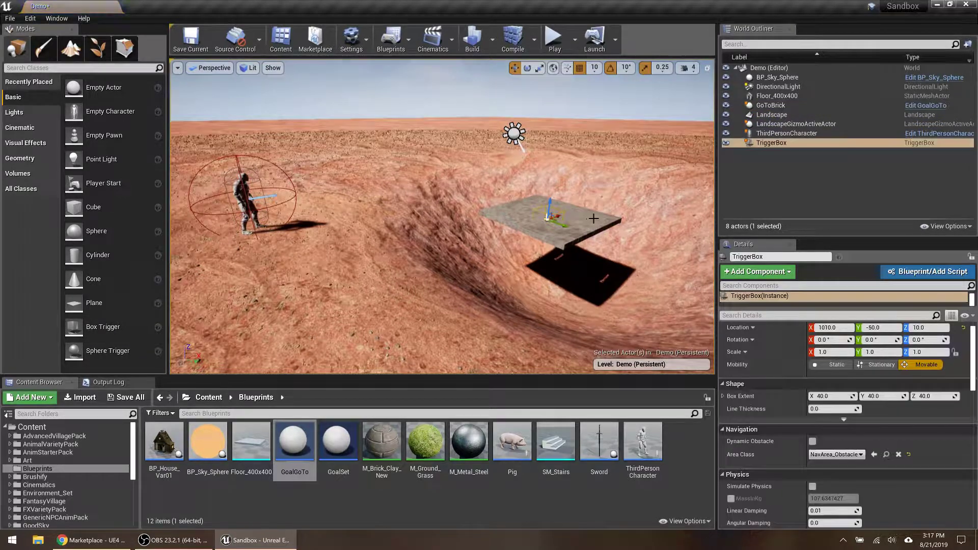
key("r")
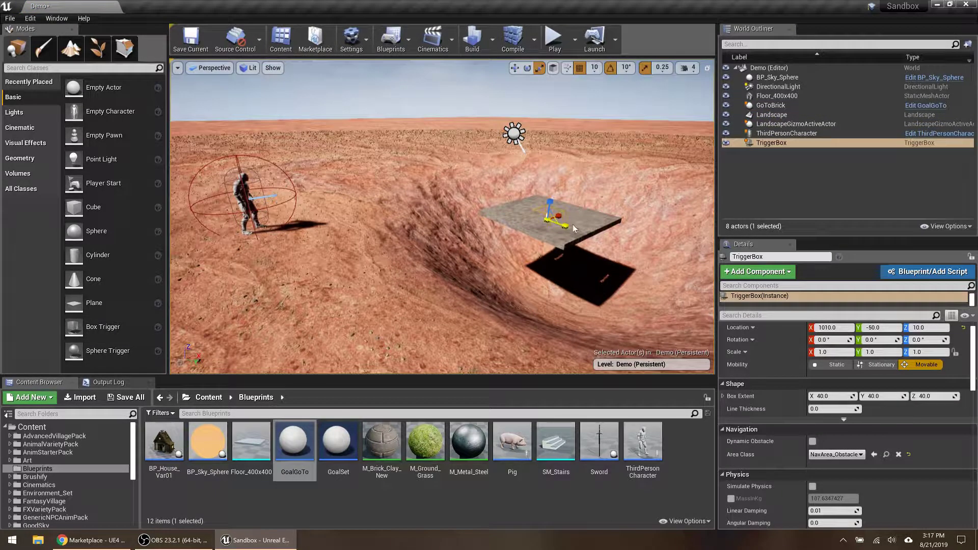
left_click_drag(564, 225, 580, 232)
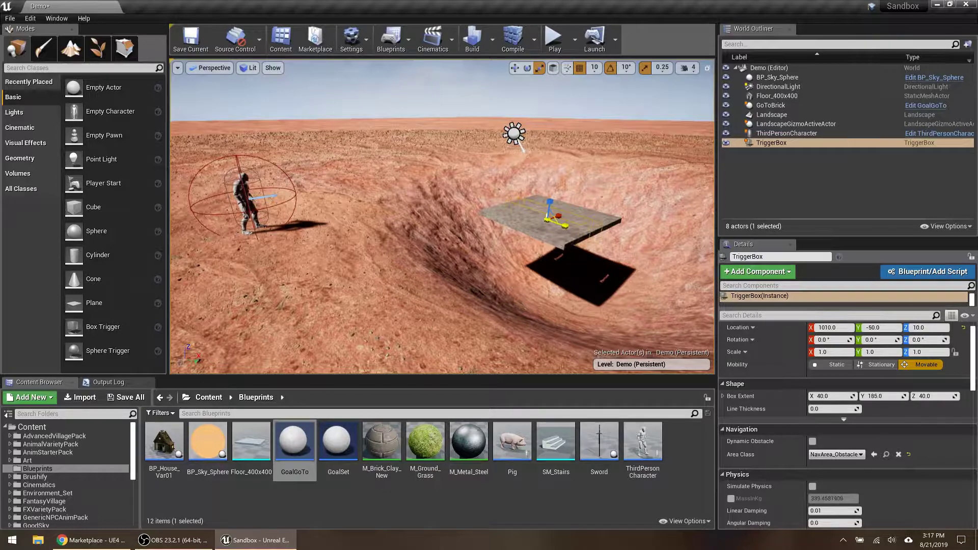
mouse_move(518, 254)
right_mouse_down()
mouse_move(484, 268)
mouse_move(527, 255)
right_mouse_up()
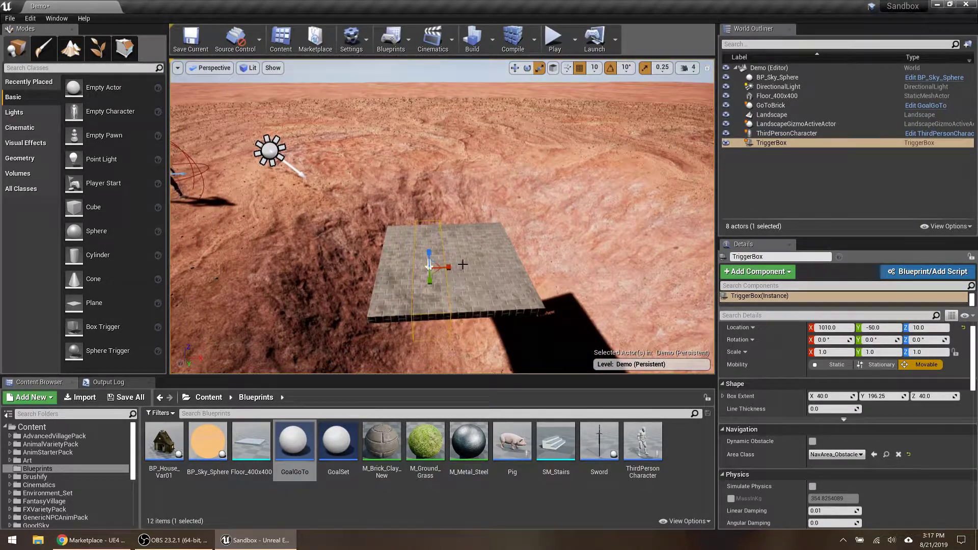
left_click_drag(447, 268, 466, 265)
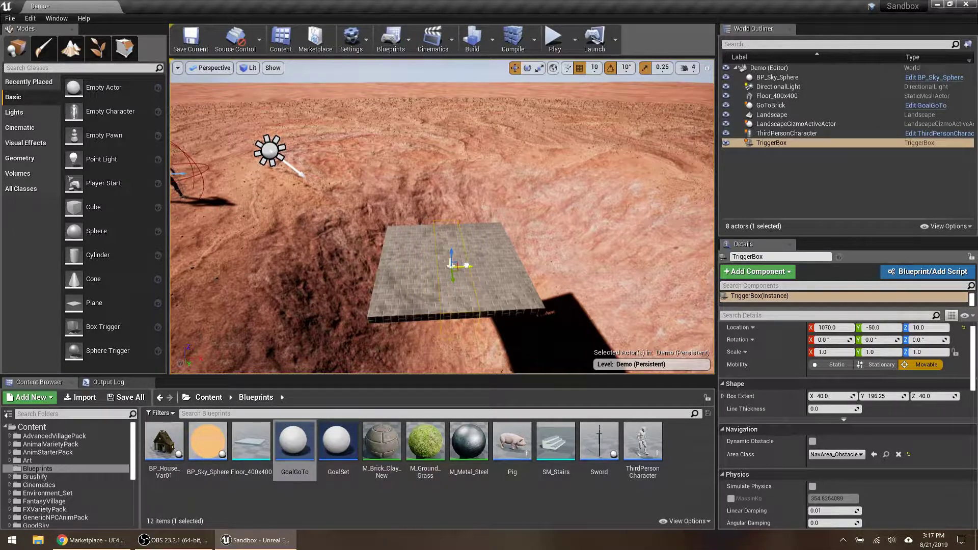
key("r")
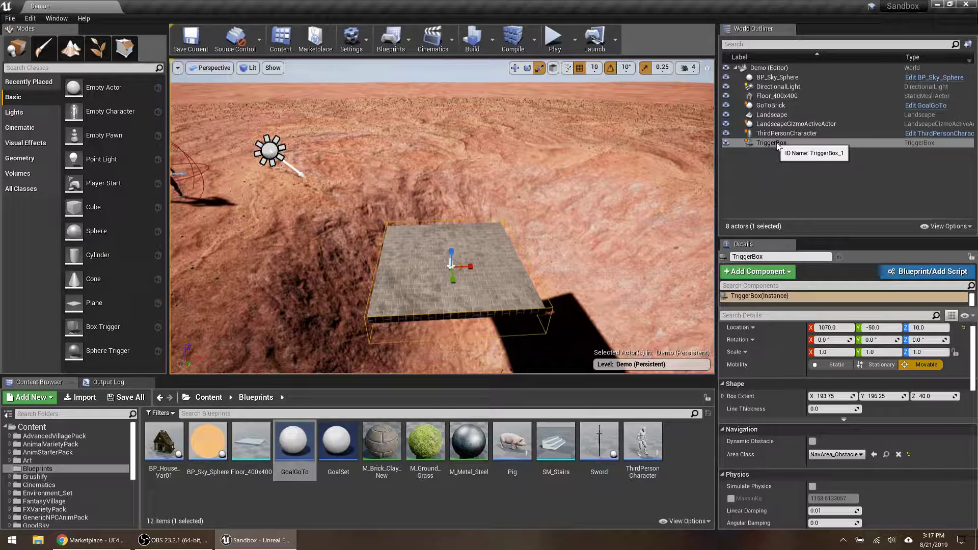
left_click_drag(780, 149, 778, 100)
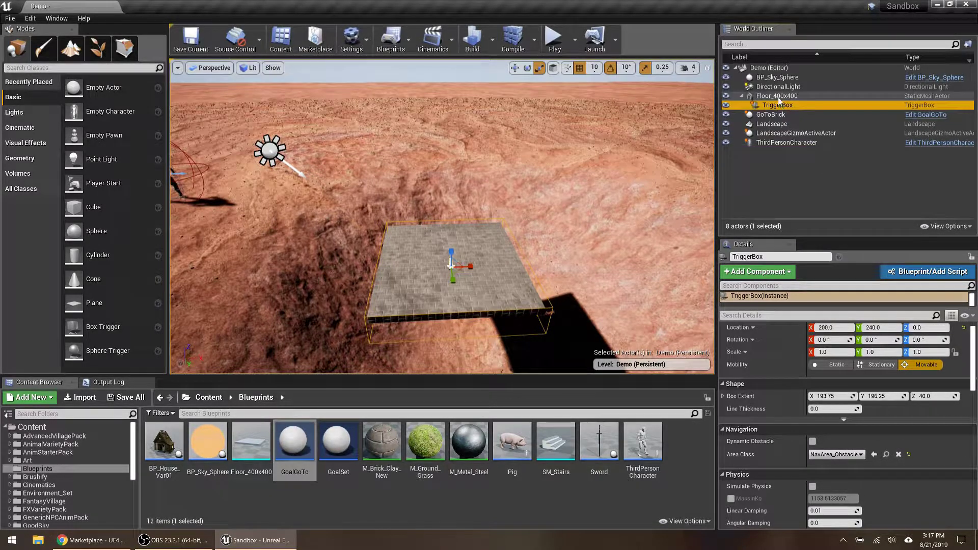
Step: Rename the brick-covered floor BrickFloor and its attached trigger box BrickTrigger
key("F2")
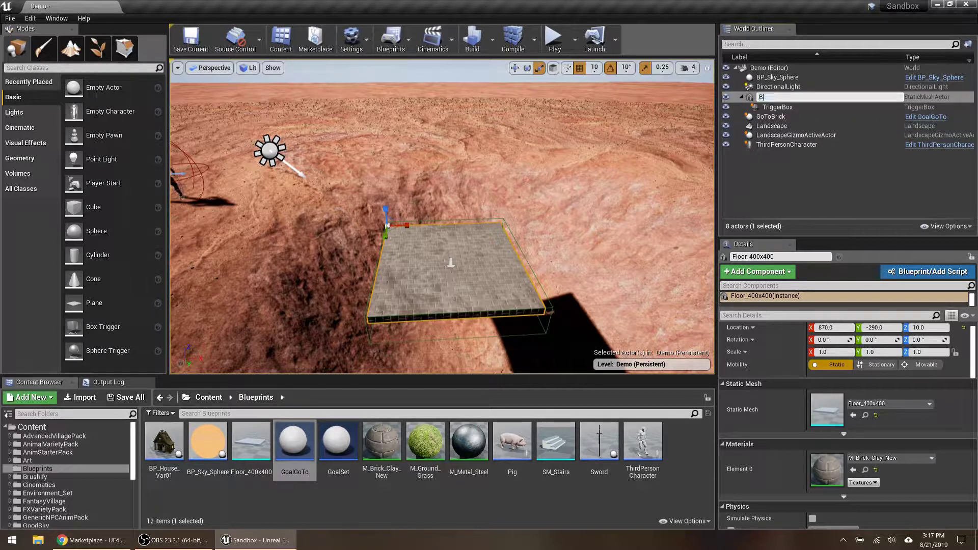
key("Return")
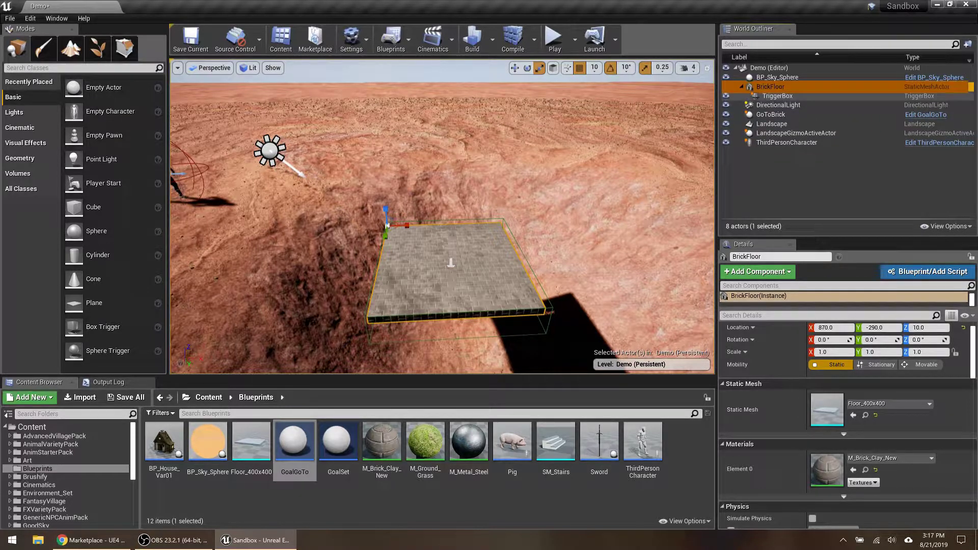
key("Down")
key("F2")
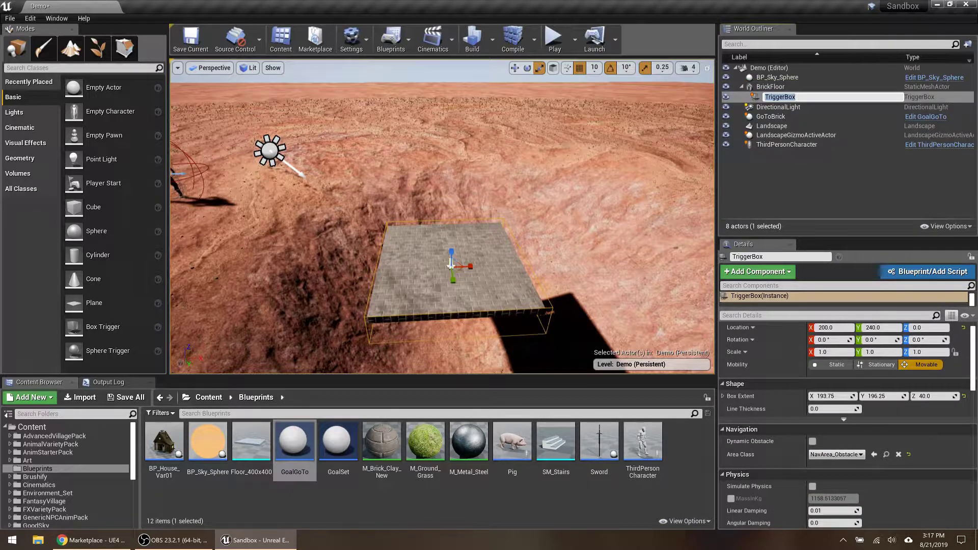
type("BrickTrigger")
key("Return")
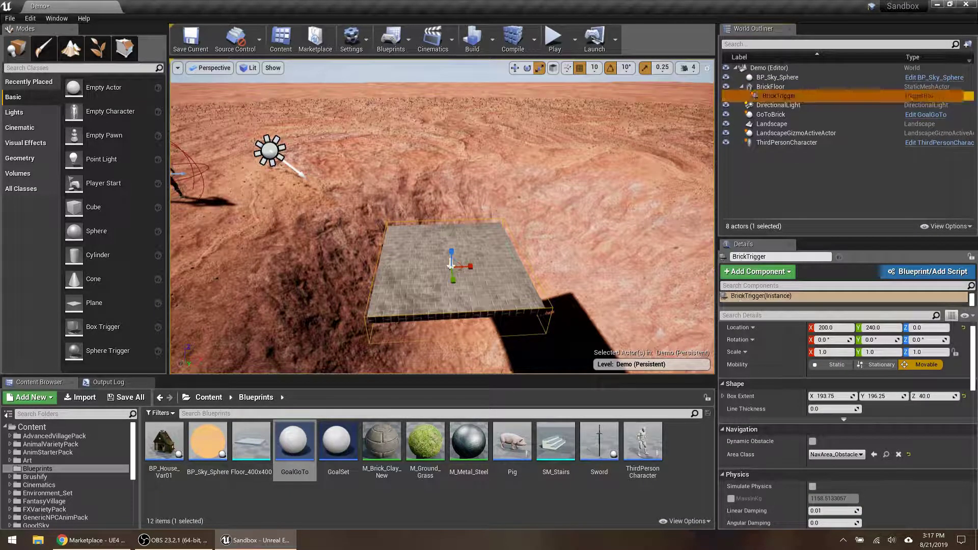
Step: Set GoToBrick's goal location to BrickTrigger and its Display Text to "Go to the brick platform"
left_click(771, 114)
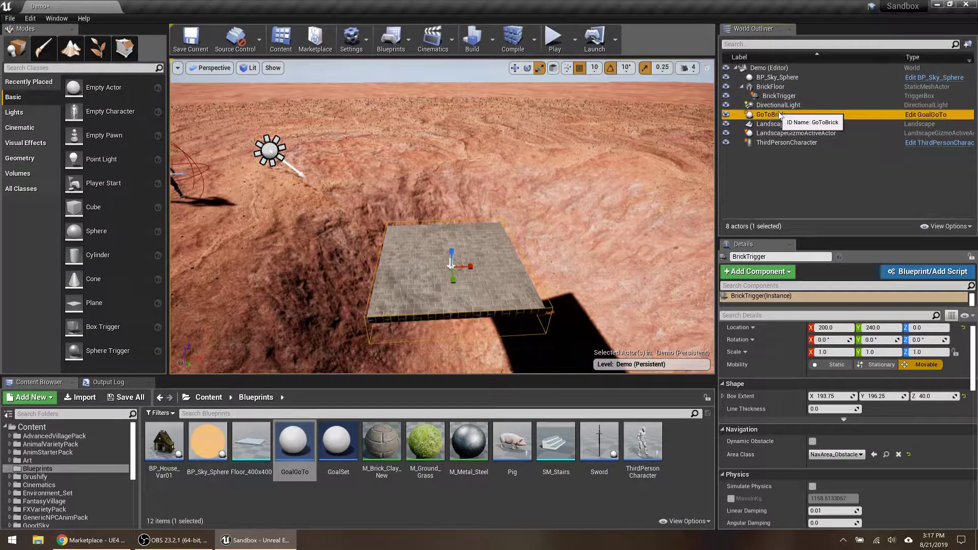
left_click(866, 377)
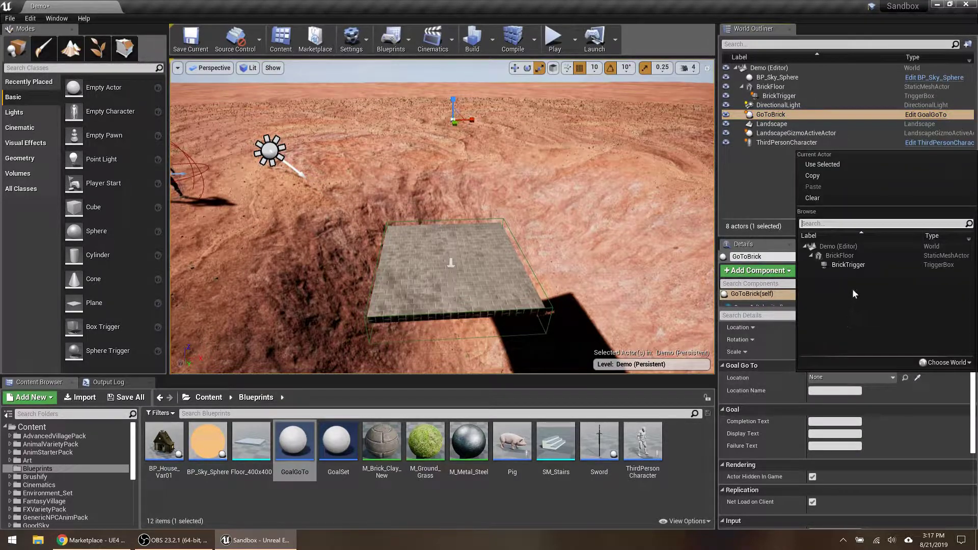
left_click(848, 264)
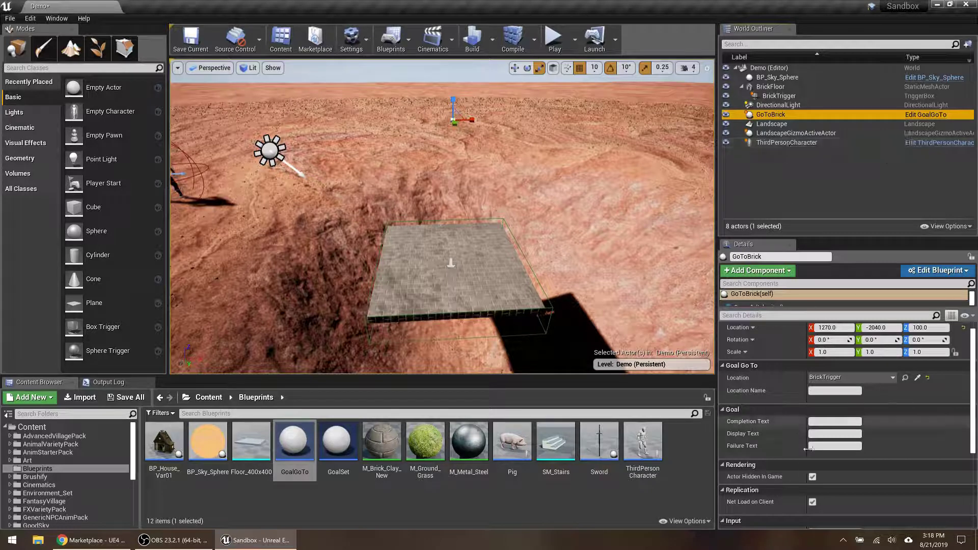
left_click(835, 434)
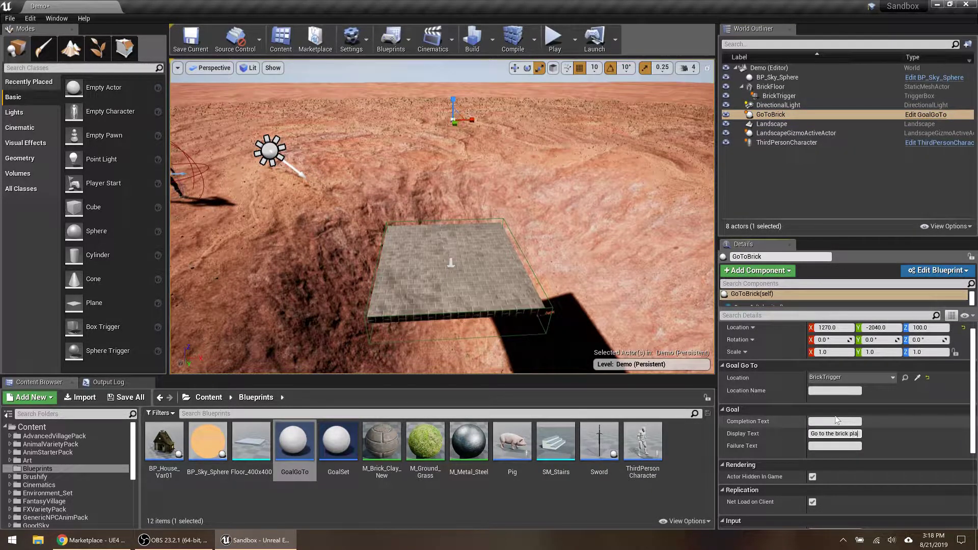
type("Go to the brick platform")
key("Return")
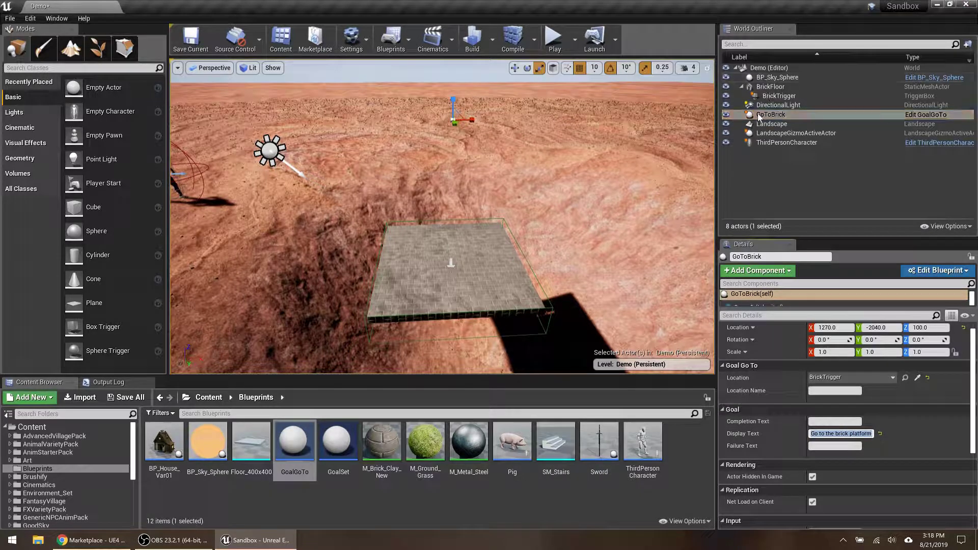
Step: Assign GoToBrick as the ThirdPersonCharacter's Goal
left_click(770, 142)
scroll(846, 438, "down", 3)
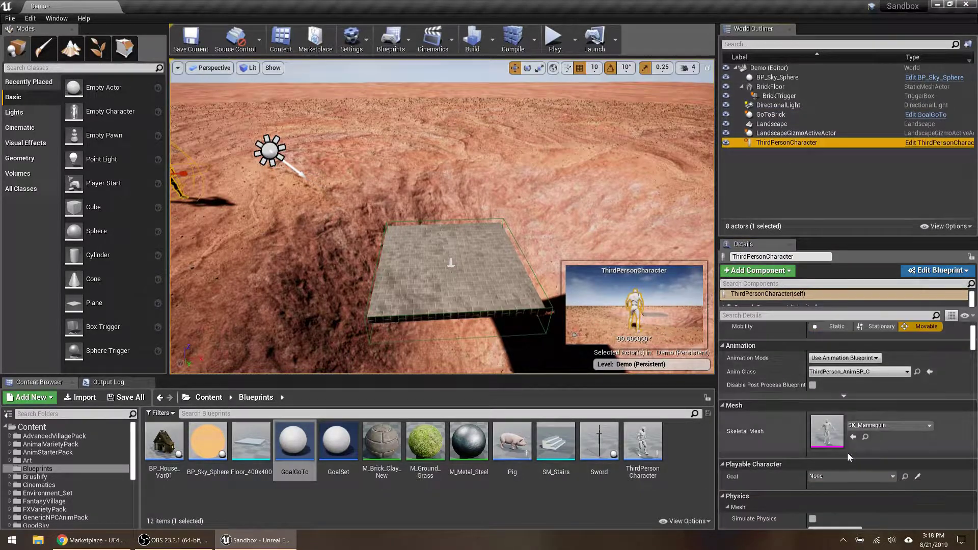
left_click(846, 476)
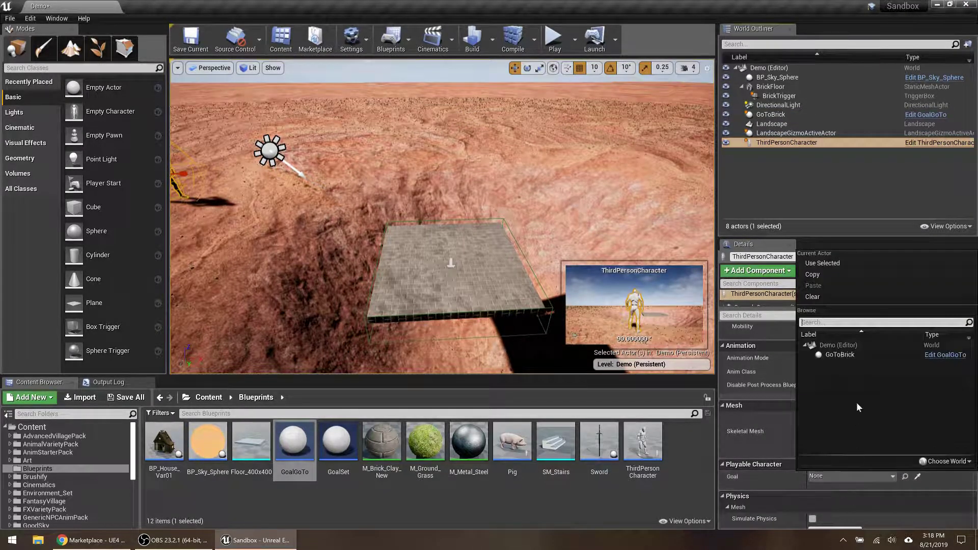
left_click(851, 357)
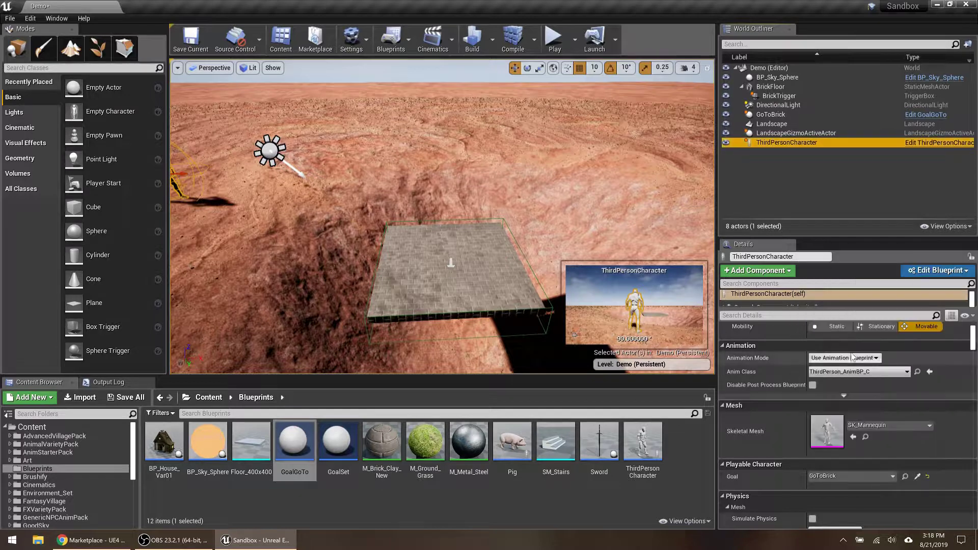
Step: Play-test the goal by running and jumping the character onto the brick platform, and end the play session
left_click(551, 37)
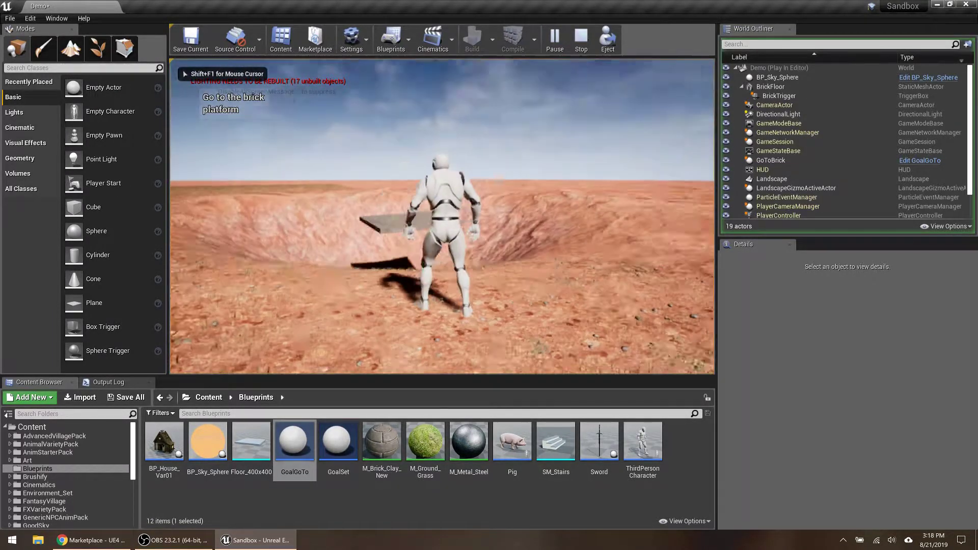
key("w")
key("space")
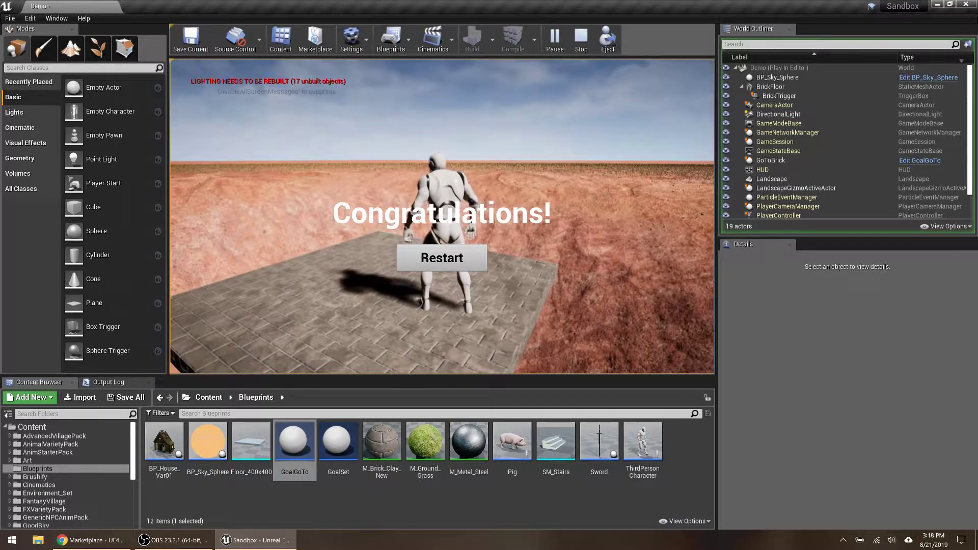
key("Escape")
Step: Sculpt the landscape around the brick platform to widen the crater, and return to object placement mode
key("s")
right_click_drag(488, 215, 335, 116)
left_click(71, 47)
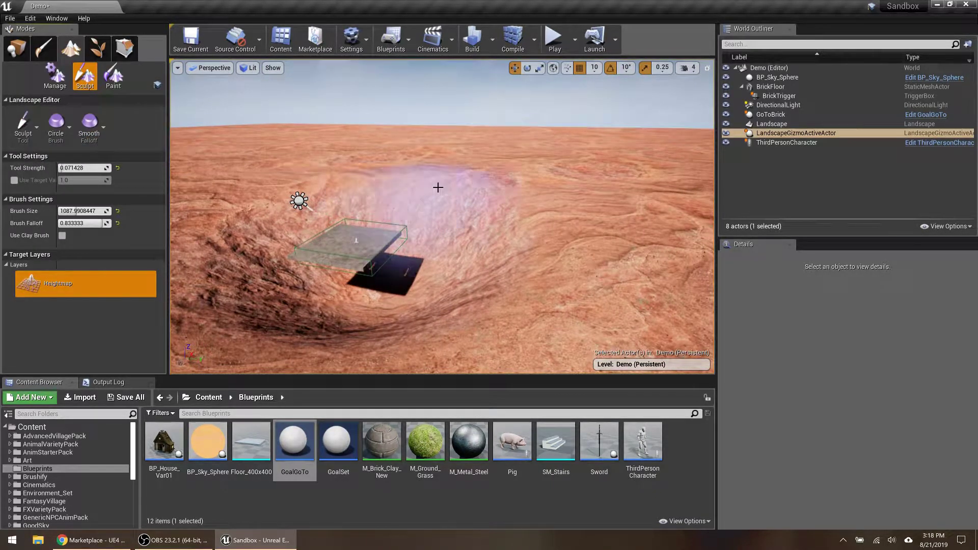
mouse_move(514, 222)
left_mouse_down()
mouse_move(493, 210)
mouse_move(484, 224)
mouse_move(524, 256)
mouse_move(502, 230)
mouse_move(395, 206)
left_mouse_up()
mouse_move(553, 262)
left_mouse_down()
mouse_move(443, 175)
mouse_move(409, 219)
mouse_move(363, 207)
mouse_move(510, 265)
mouse_move(463, 214)
mouse_move(394, 255)
mouse_move(561, 252)
mouse_move(445, 180)
left_mouse_up()
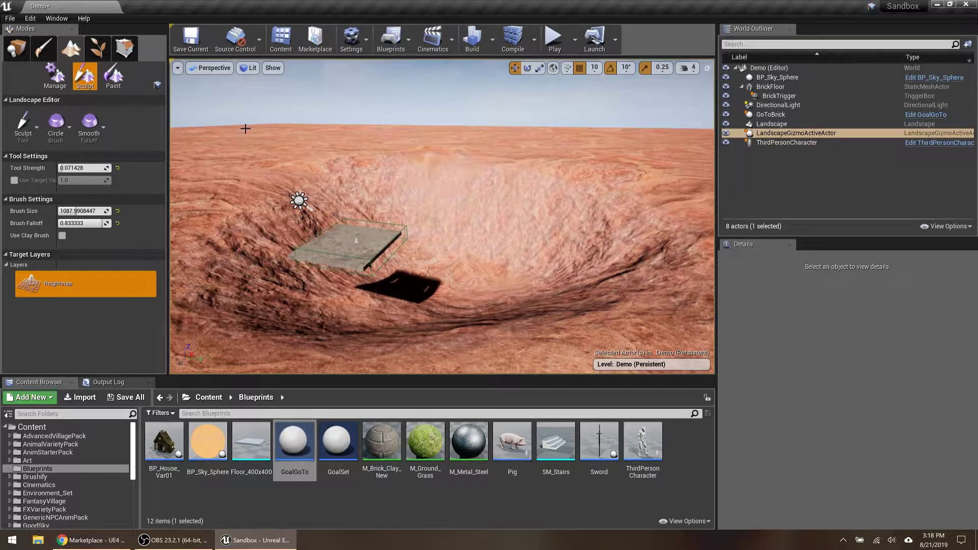
left_click(16, 48)
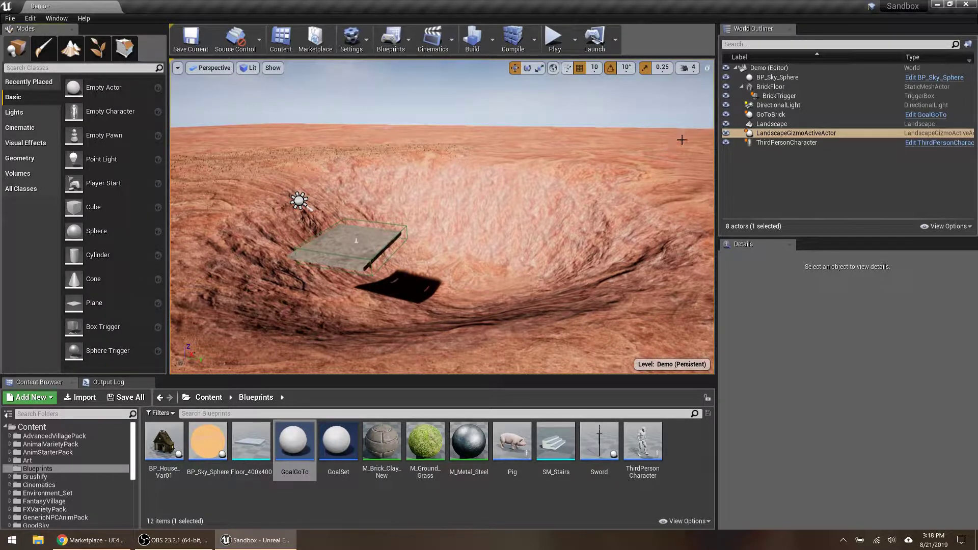
Step: Duplicate BrickFloor together with its BrickTrigger and move the copy across the crater to X 1700, Y -280, Z 10
left_click(771, 87)
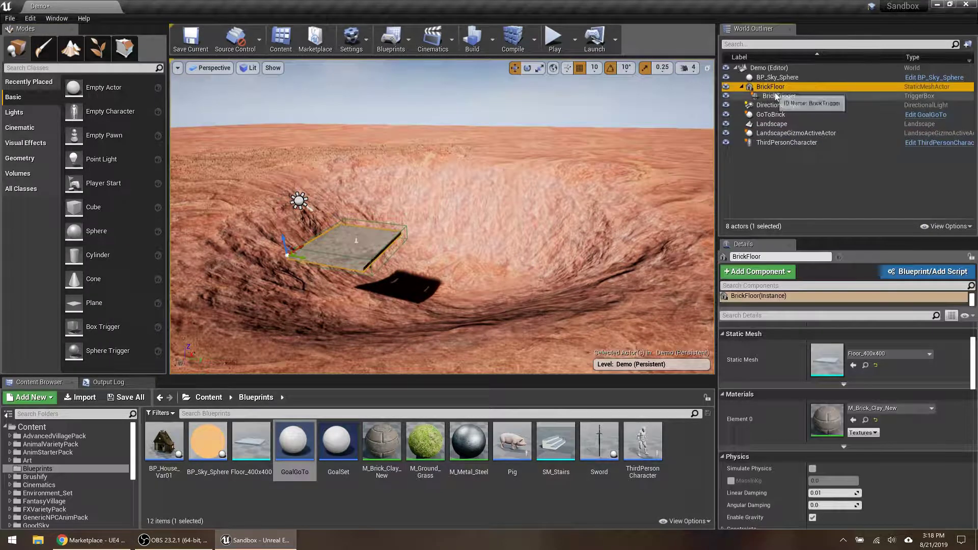
left_click(775, 96, "ctrl")
key("f")
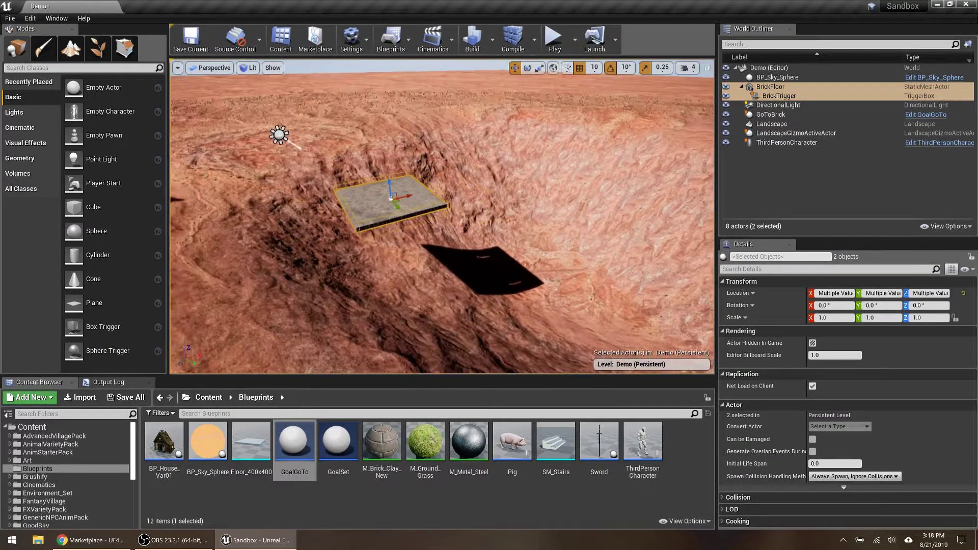
key("ctrl+w")
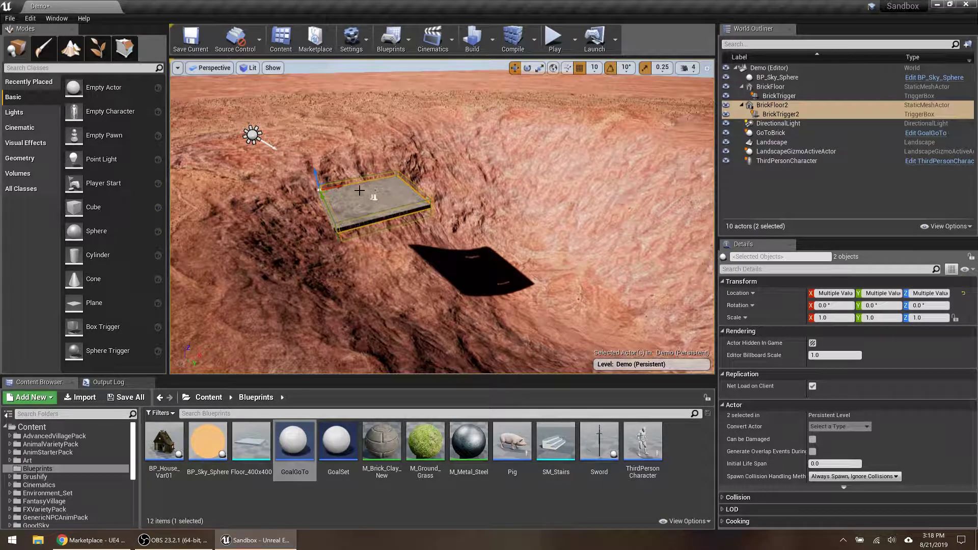
left_click_drag(341, 186, 531, 243)
Step: Duplicate the platform and its trigger again, place the copy at X 1600, Y 460, Z 10, and rotate it about 50° around Z
key("ctrl+w")
left_click(575, 210)
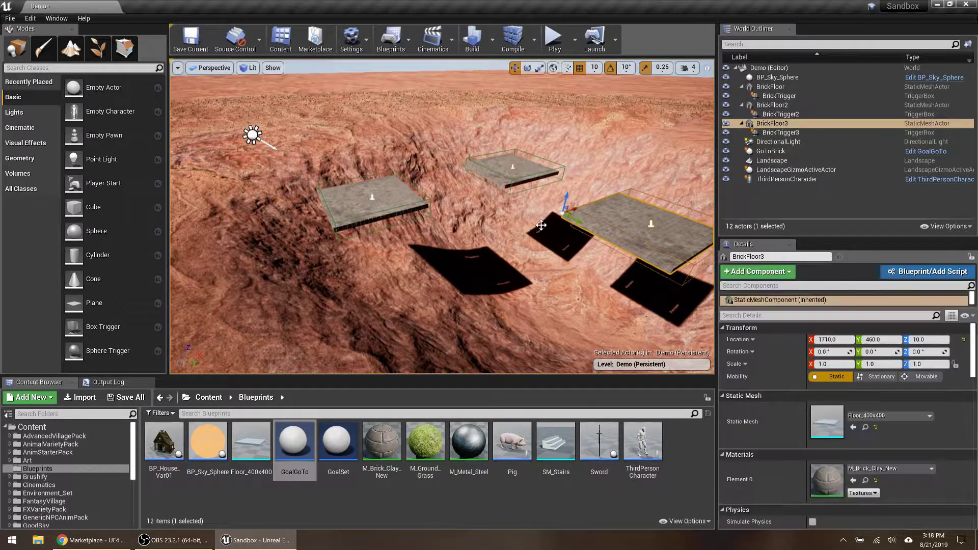
left_click_drag(581, 208, 553, 213)
key("w")
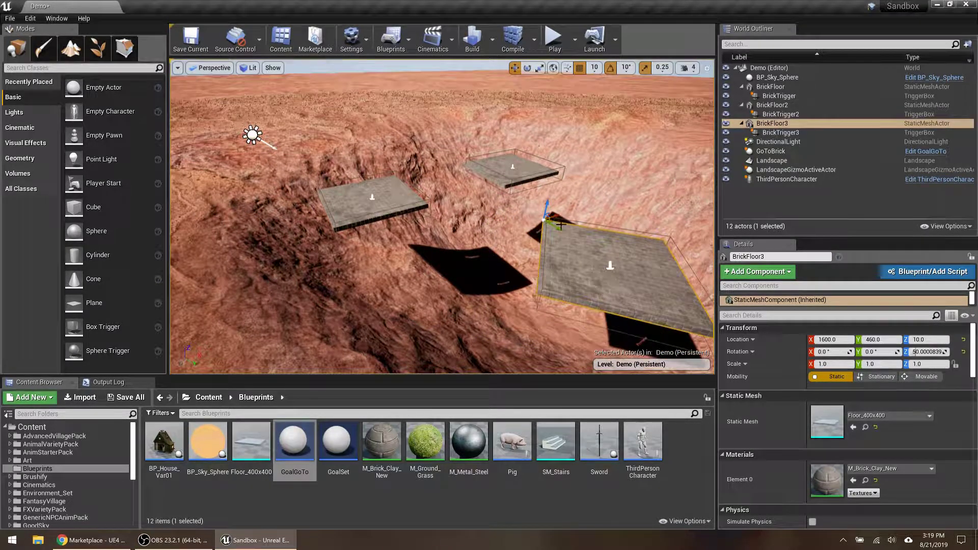
Step: Apply the M_Ground_Grass material to BrickFloor2 and the M_Metal_Steel material to BrickFloor3
left_click_drag(437, 424, 509, 166)
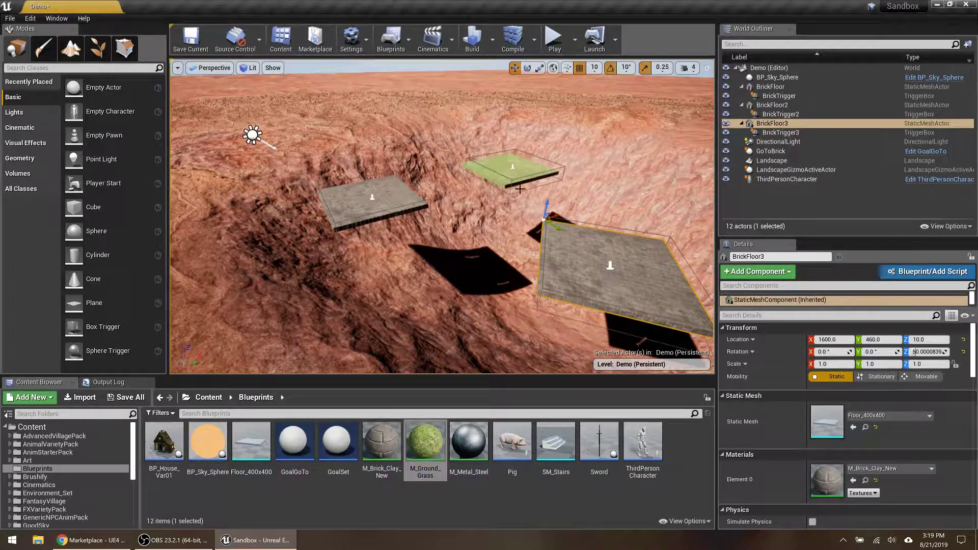
left_click_drag(469, 440, 567, 274)
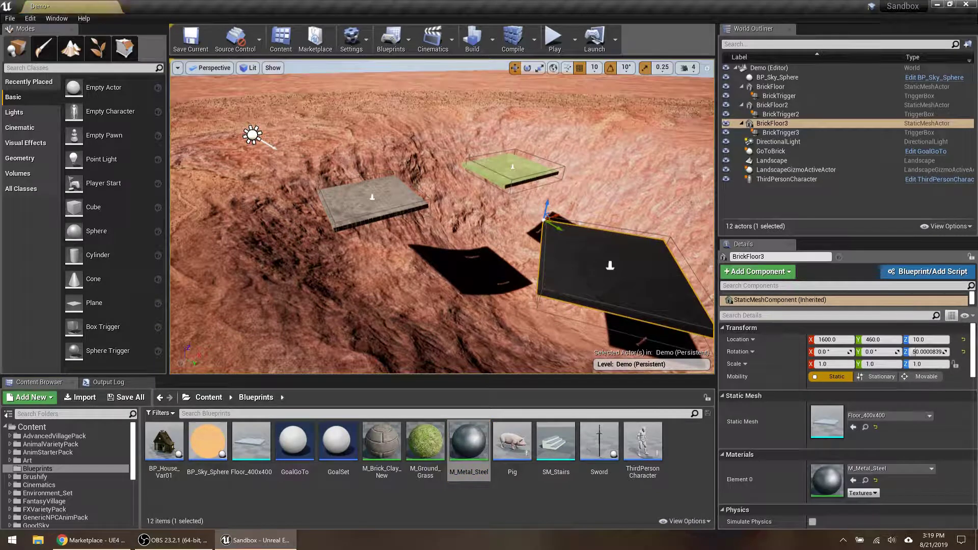
Step: Rename the grass-covered platform GrassFloor and its attached trigger box GrassTrigger
left_click(773, 105)
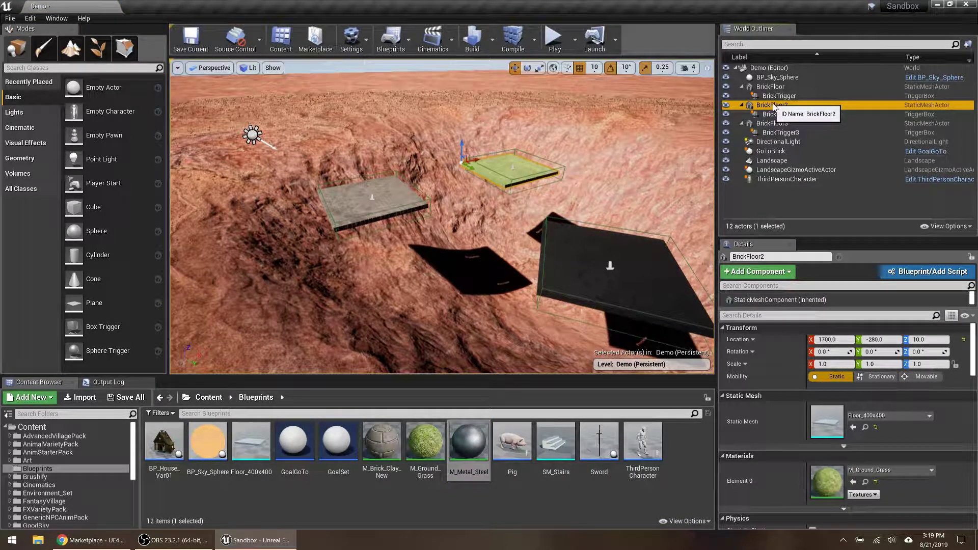
left_click(774, 105)
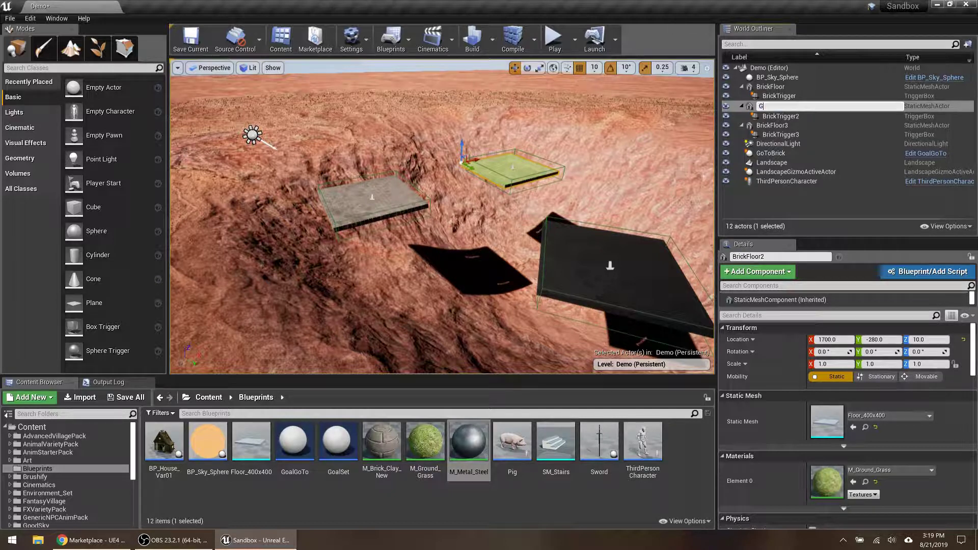
type("GrassFloor")
key("Return")
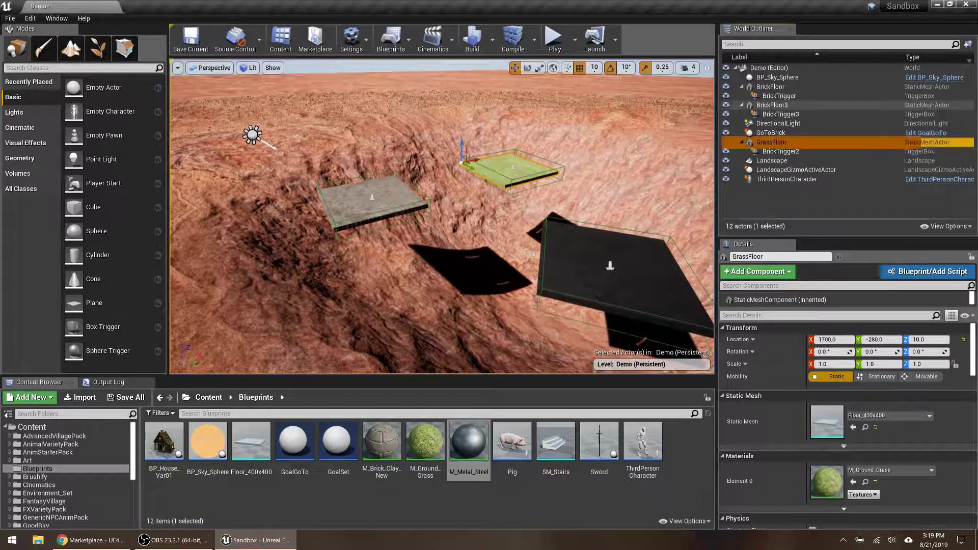
key("Down")
key("F2")
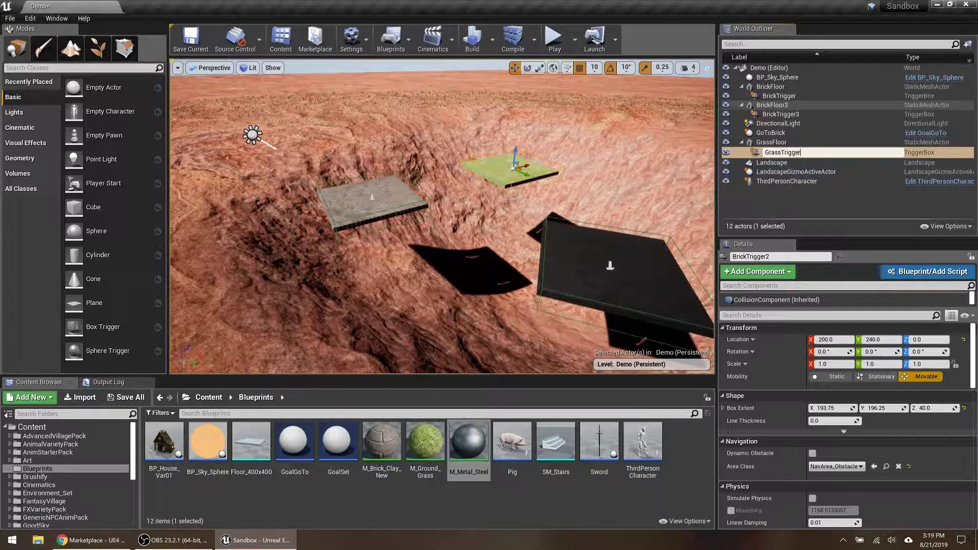
key("Return")
Step: Rename the steel-covered platform MetalFloor and its attached trigger box MetalTrigger
key("Up")
key("Up")
key("Up")
key("Up")
key("Up")
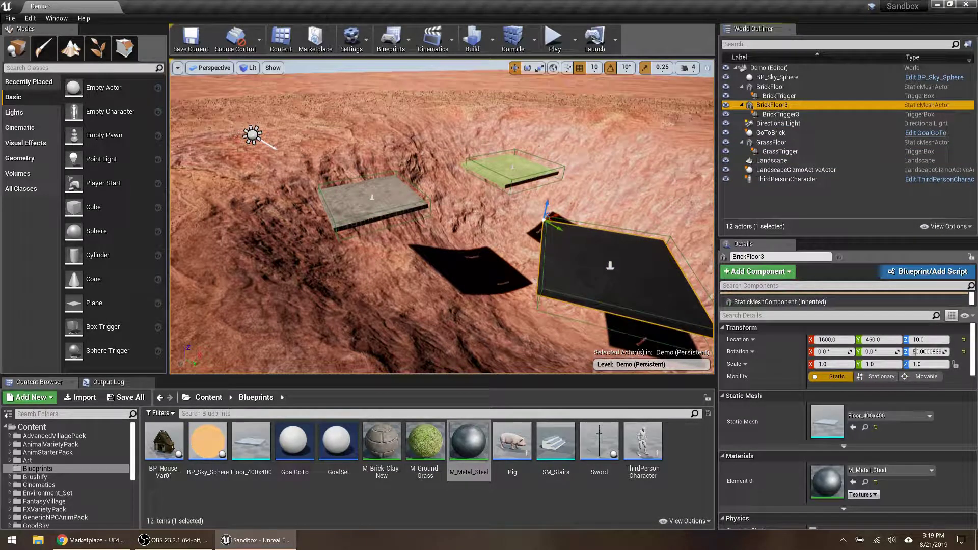
key("F2")
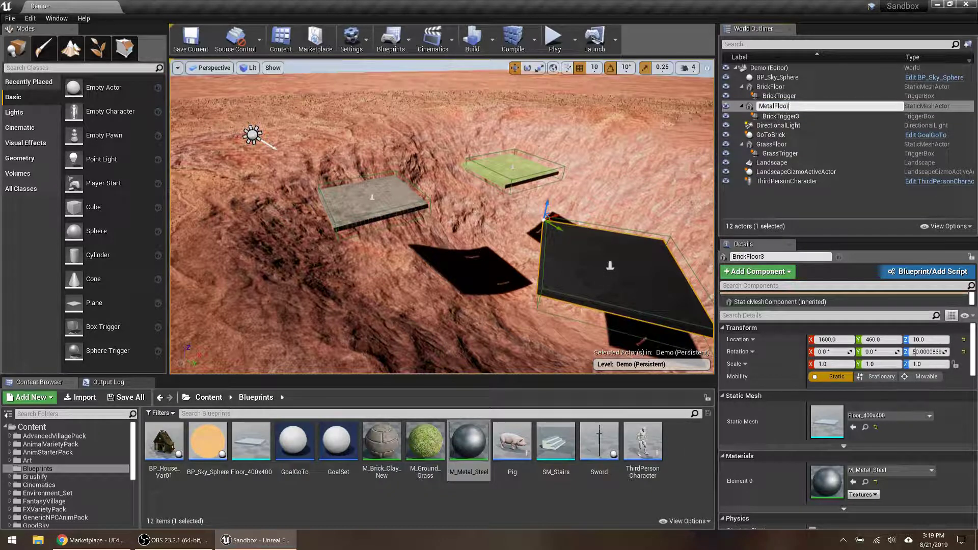
key("Return")
key("Down")
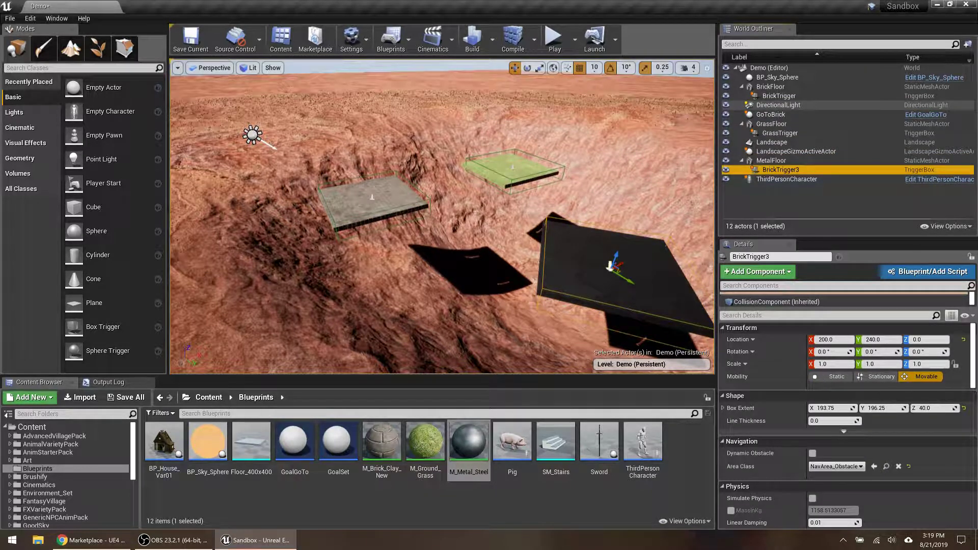
key("F2")
type("MetalTr")
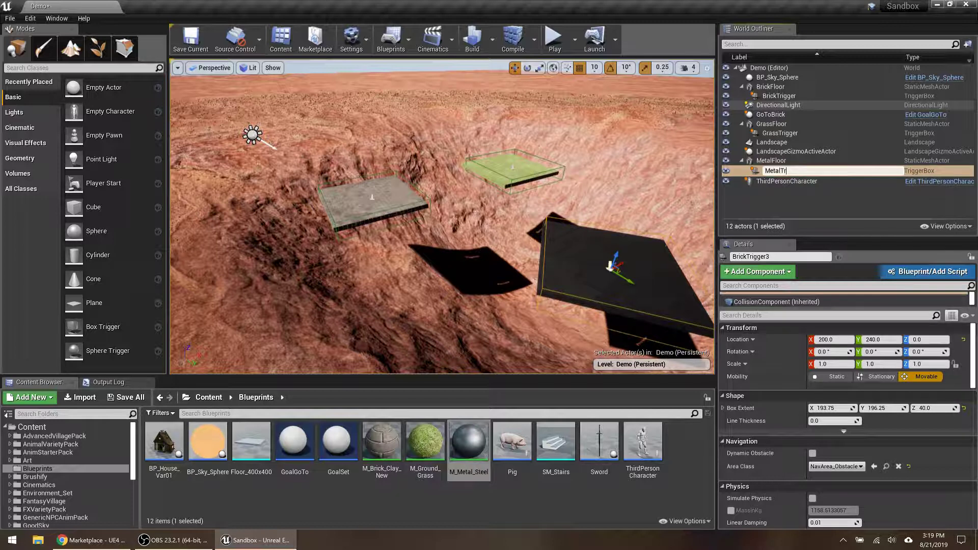
type("igger")
key("Return")
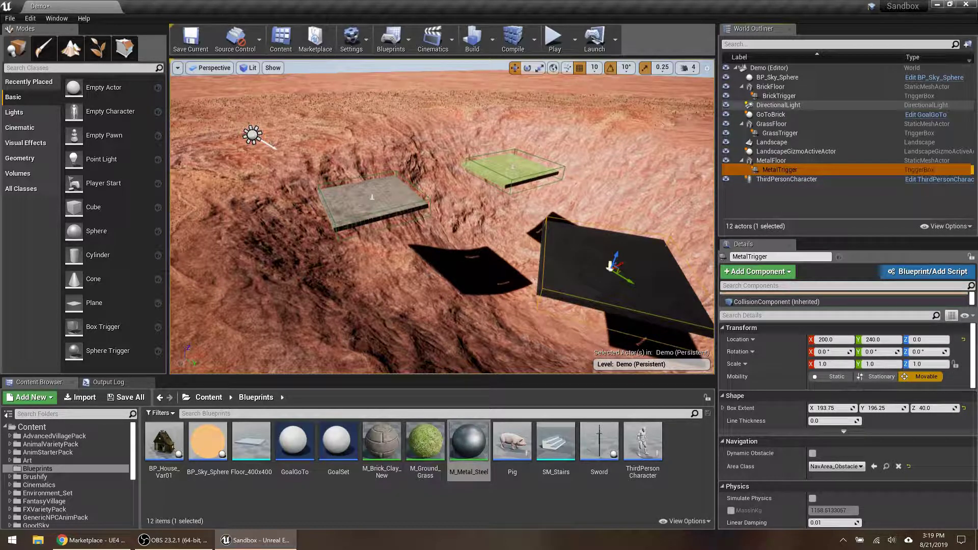
Step: Duplicate the GoToBrick goal twice and rename the copies GoToGrass and GoToMetal
left_click(796, 117)
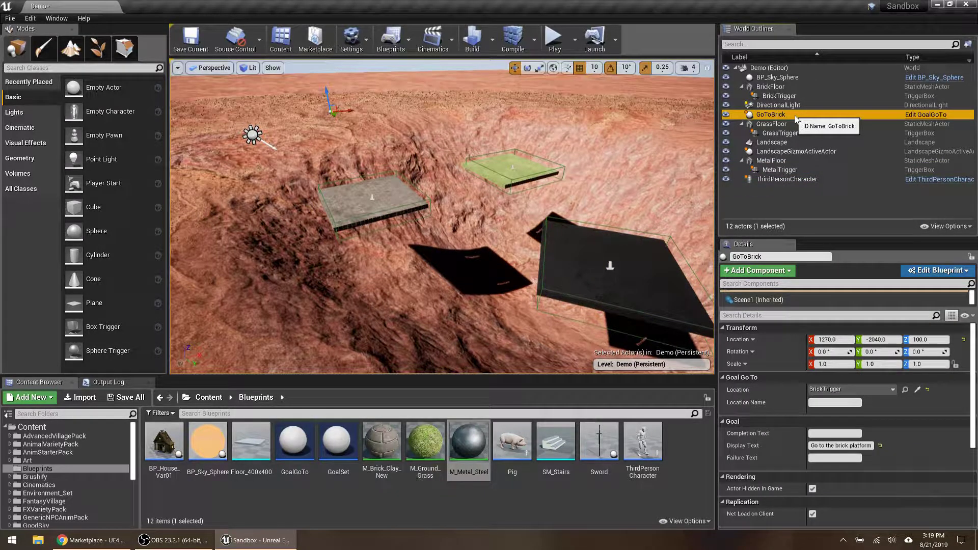
key("ctrl+w")
key("ctrl+w")
left_click(790, 124)
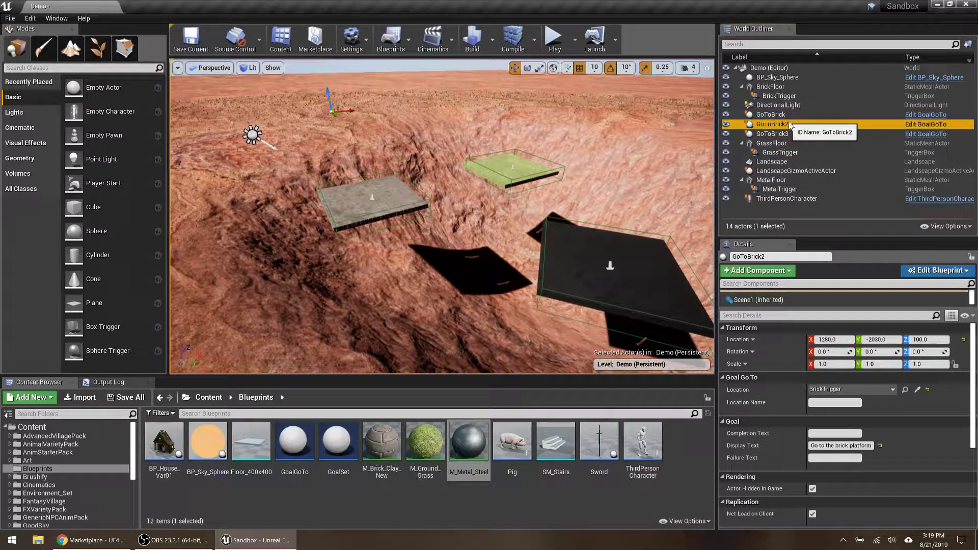
key("F2")
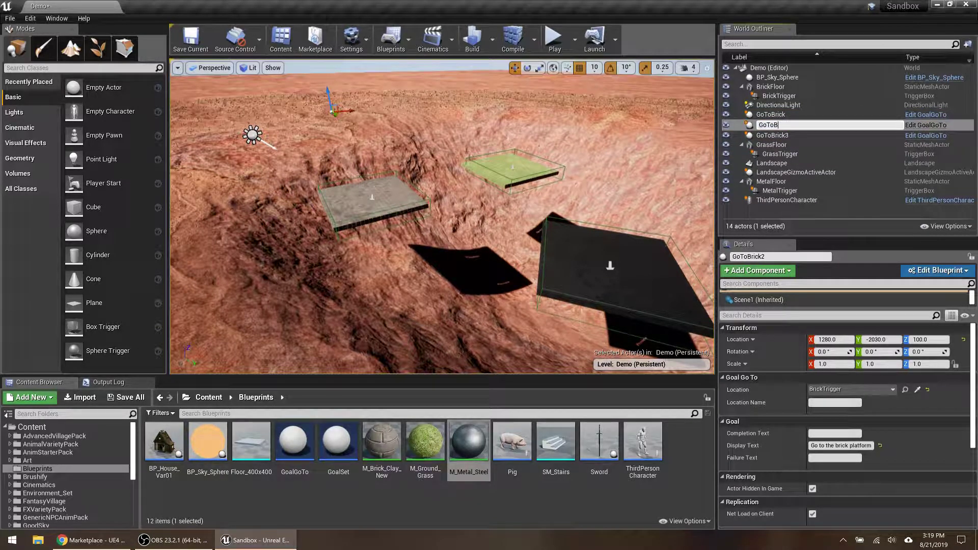
key("Return")
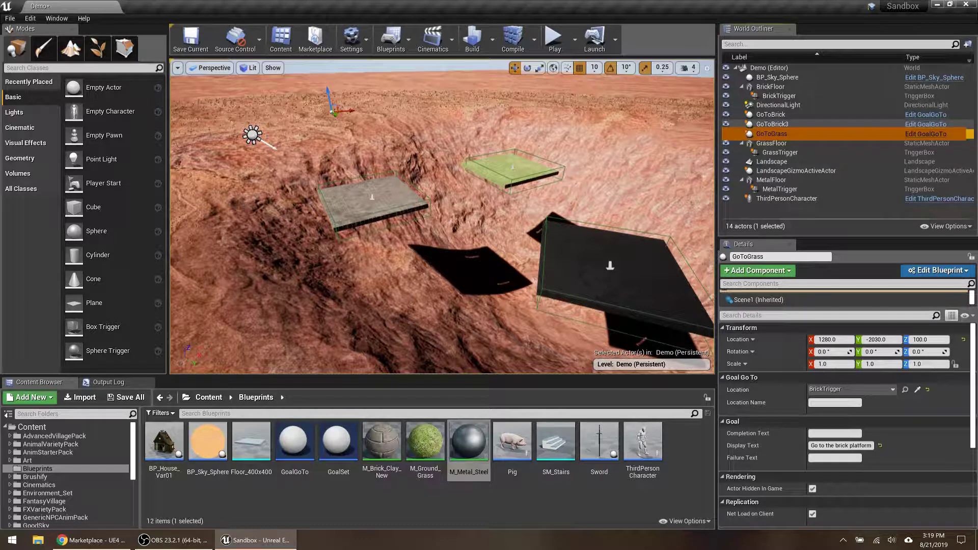
left_click(772, 124)
key("F2")
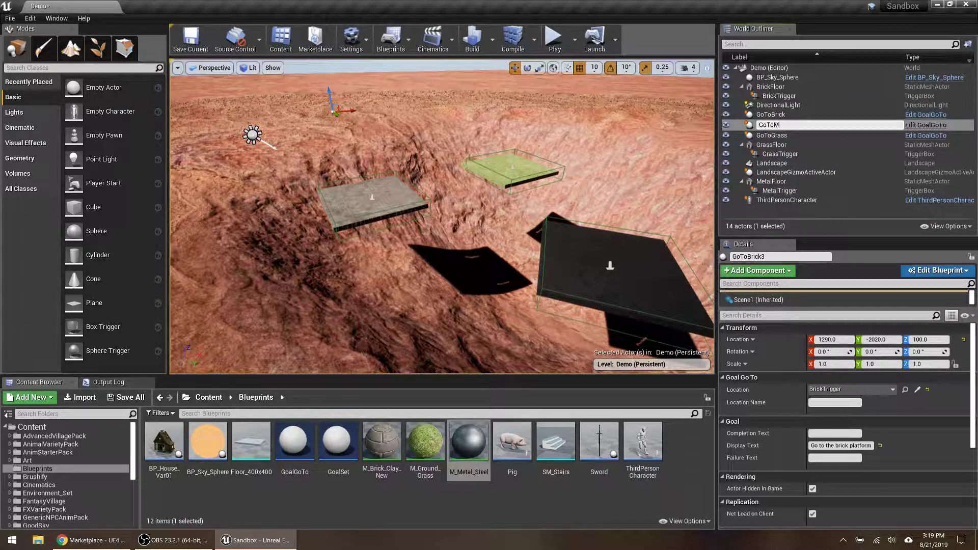
key("Return")
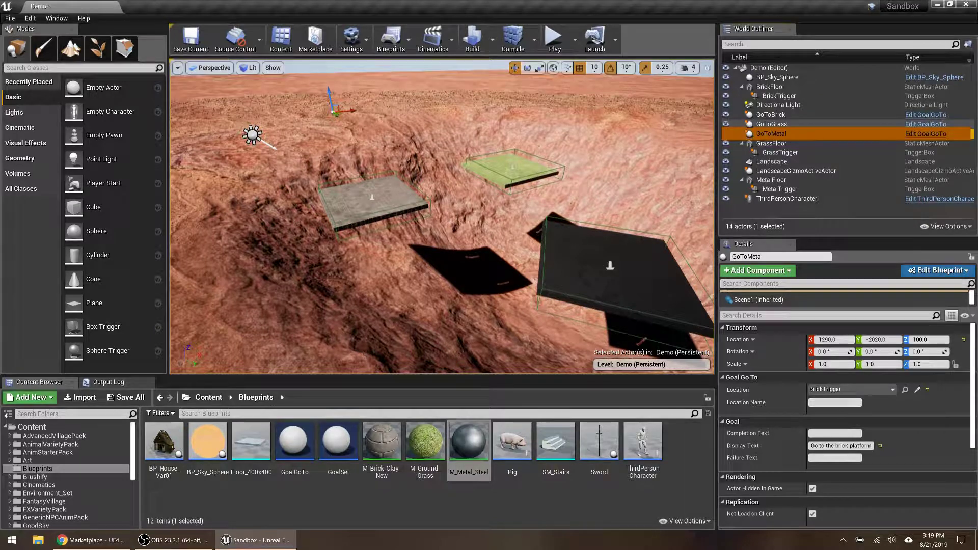
Step: Set GoToGrass's goal location to GrassTrigger and GoToMetal's goal location to MetalTrigger
left_click(771, 124)
left_click(877, 390)
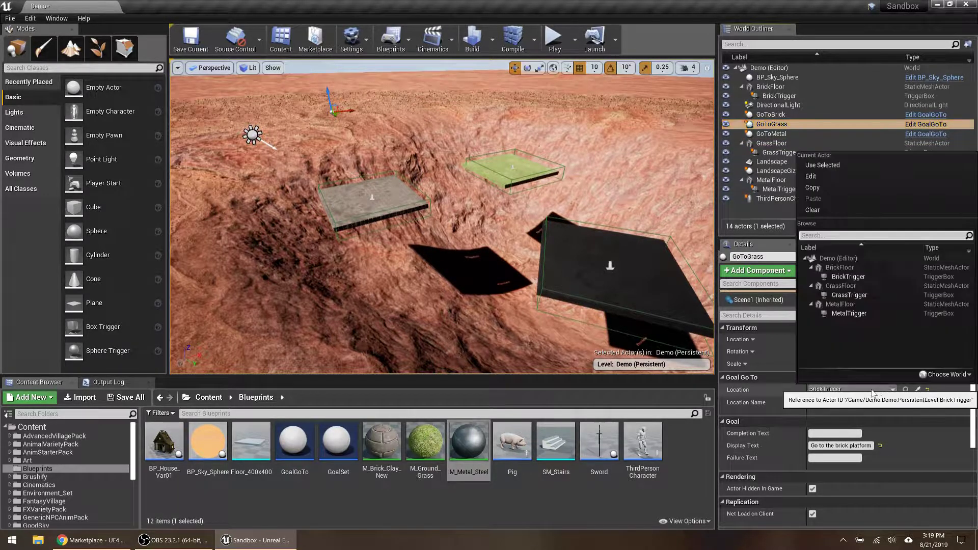
left_click(849, 295)
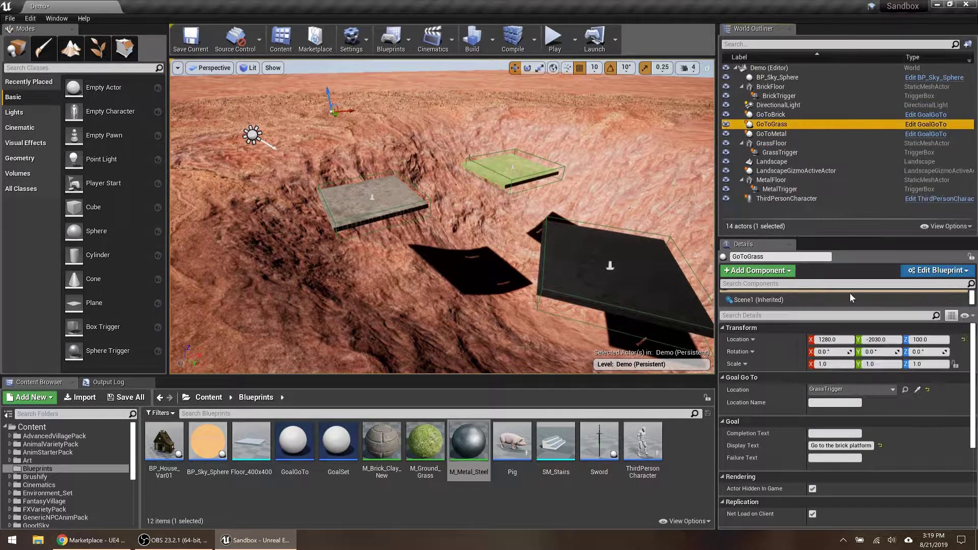
left_click(771, 134)
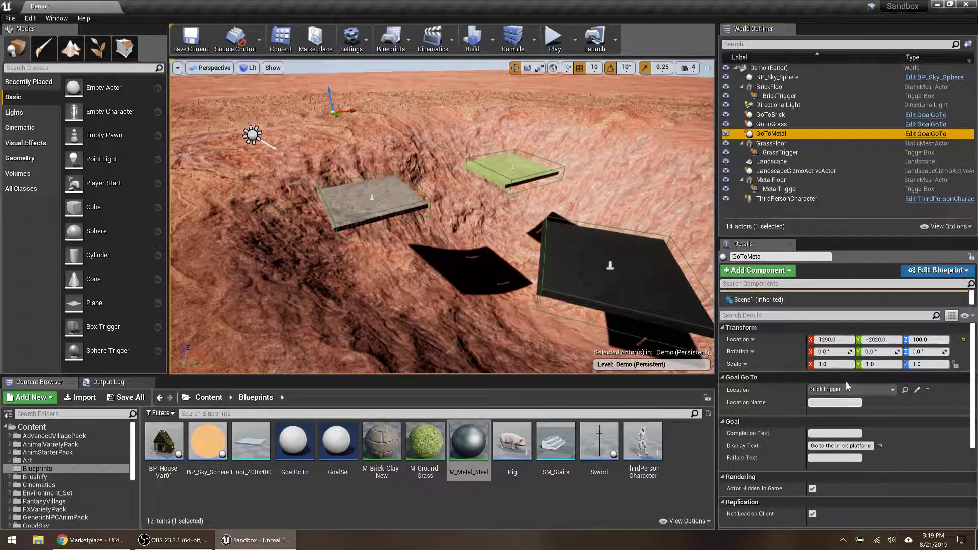
left_click(866, 389)
left_click(849, 314)
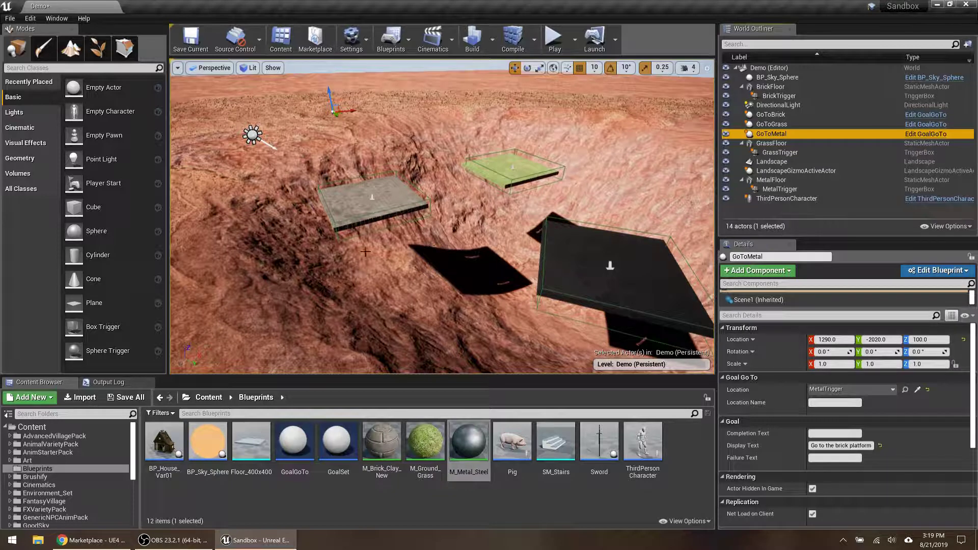
Step: Assign GoToGrass as the ThirdPersonCharacter's Goal, and briefly play-test the level to check the displayed goal text
left_click(765, 199)
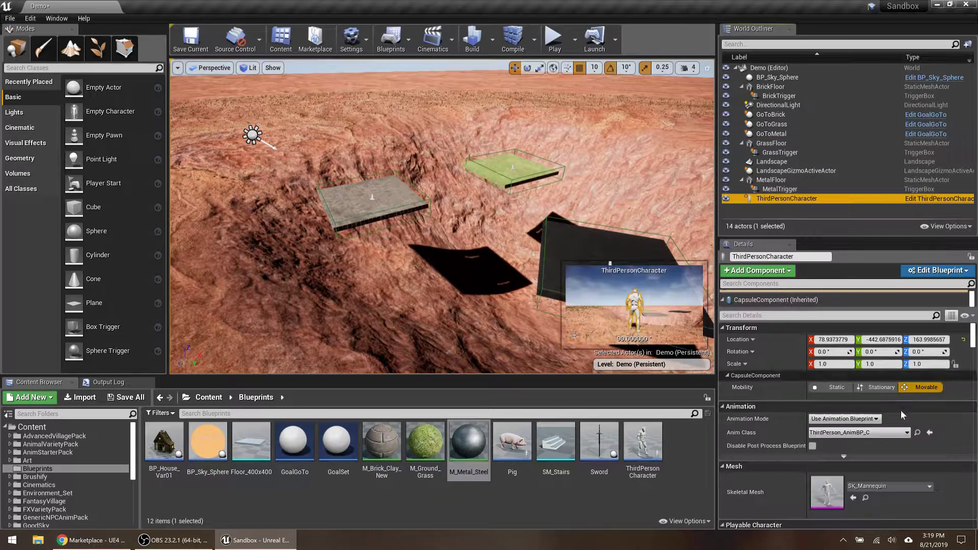
scroll(885, 422, "down", 3)
scroll(885, 422, "down", 2)
left_click(866, 468)
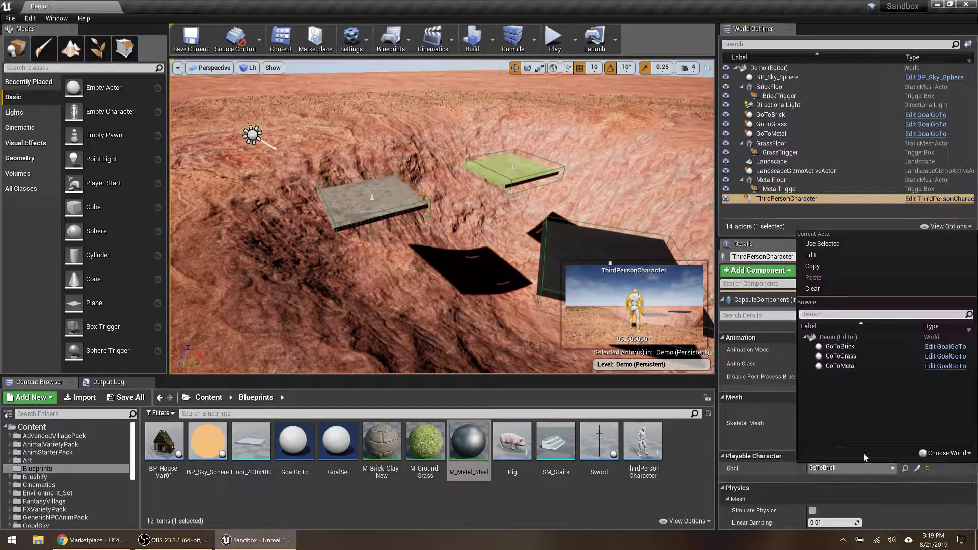
left_click(863, 360)
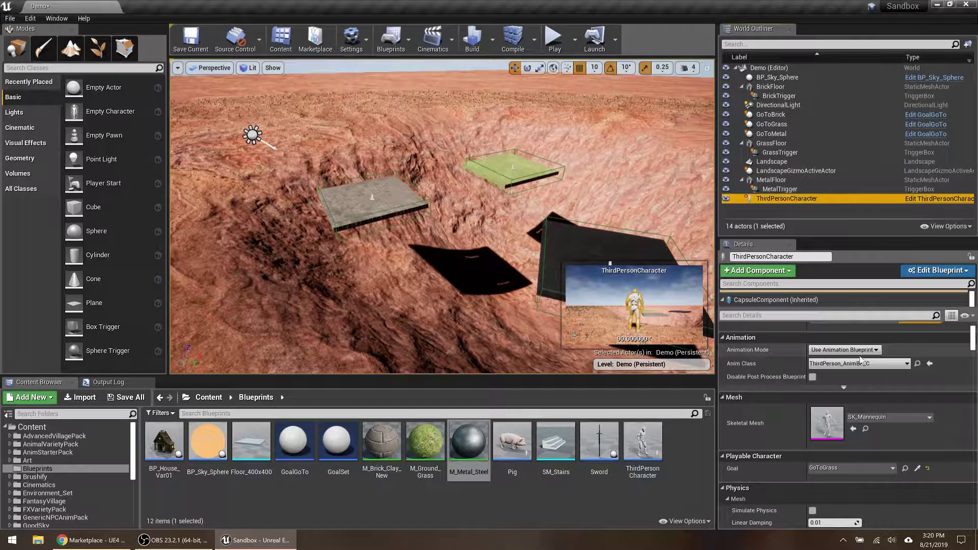
left_click(552, 37)
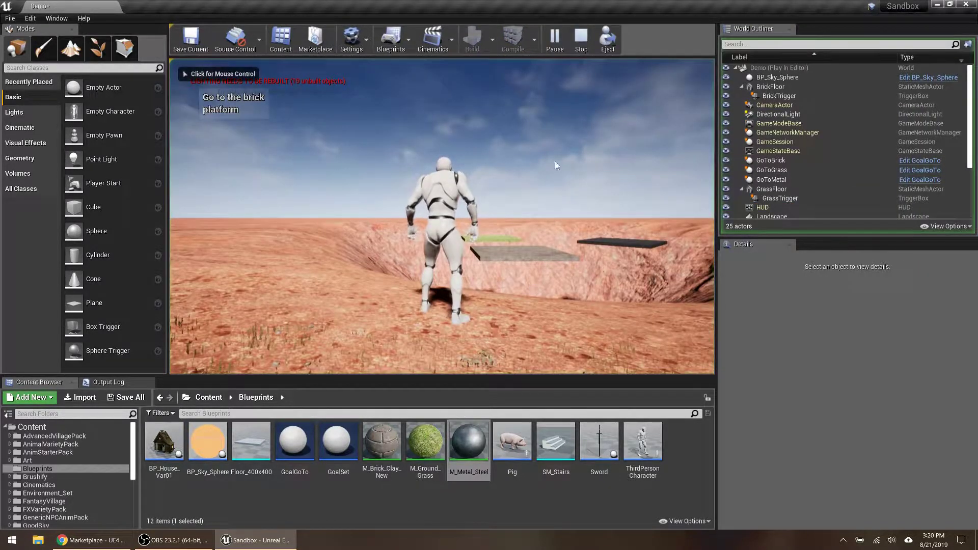
left_click(582, 37)
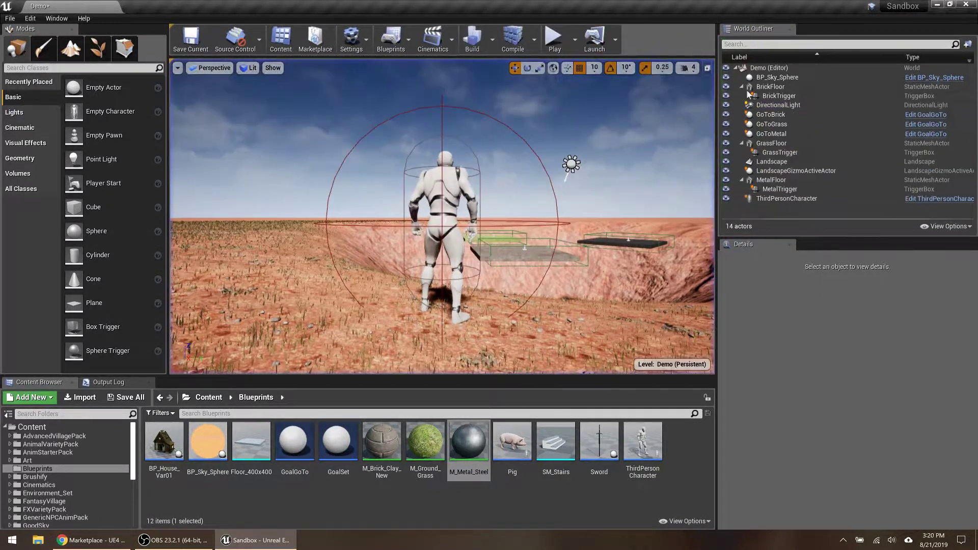
Step: Set GoToGrass's display text to "Go to the grass platform" and GoToMetal's to "Go to the metal platform"
left_click(780, 125)
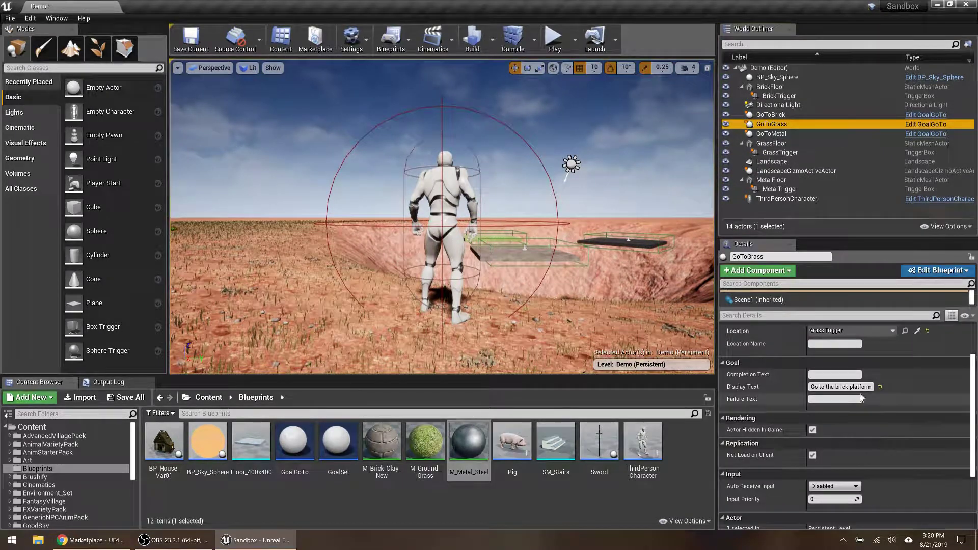
double_click(842, 387)
type("grass")
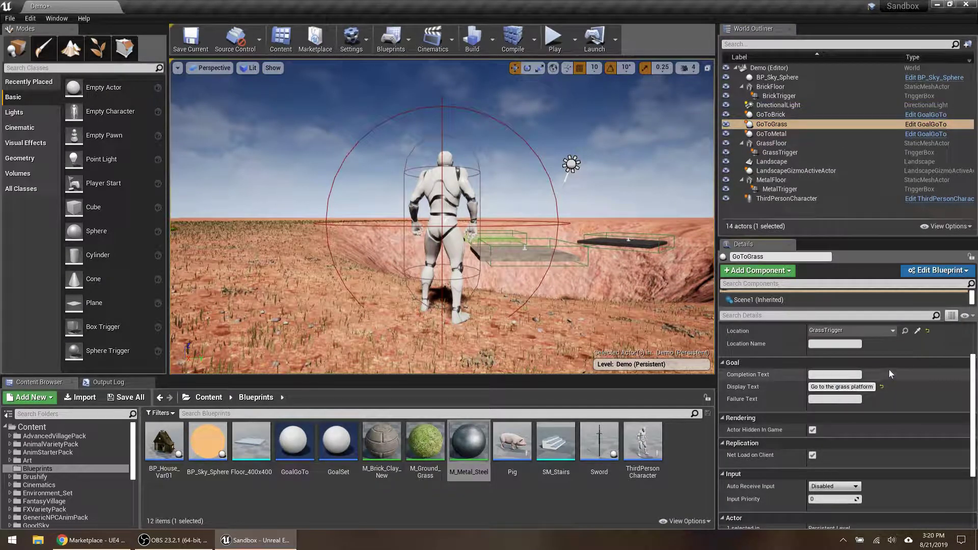
left_click(770, 134)
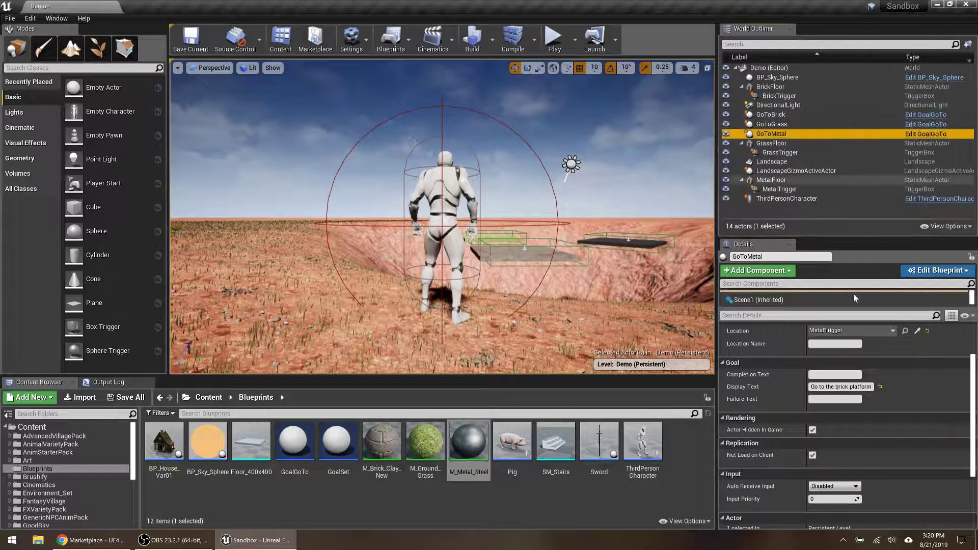
type("metal")
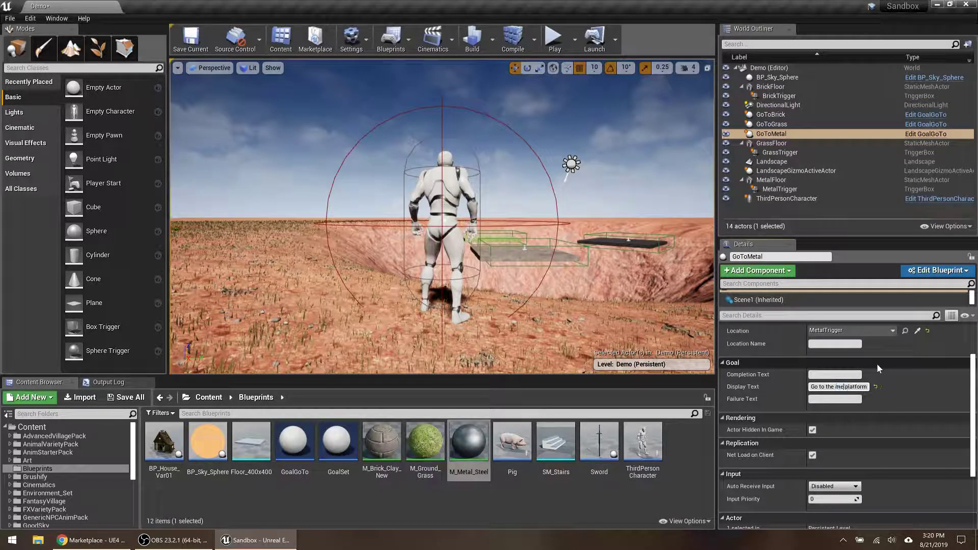
key("Return")
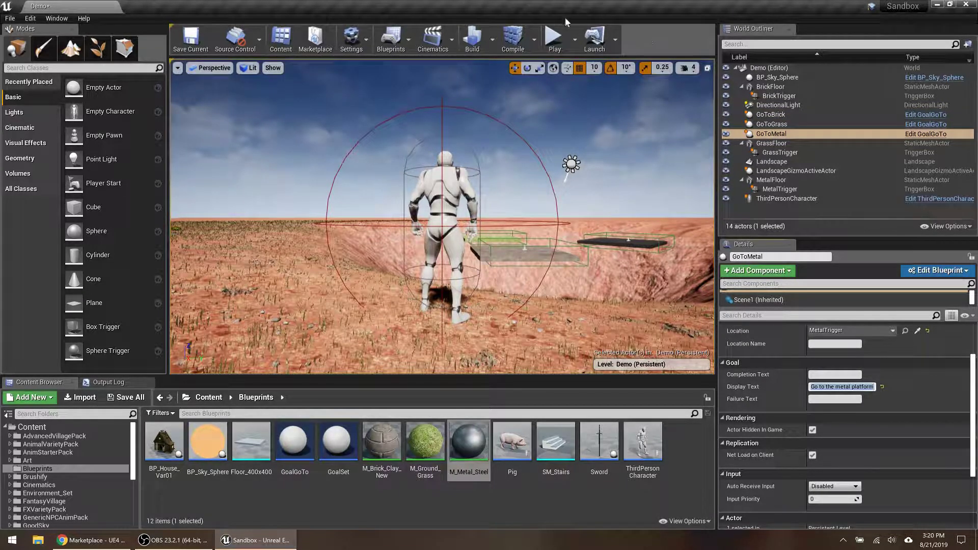
Step: Play-test the level by running and jumping across the brick platform to the grass platform, and end the session
left_click(555, 40)
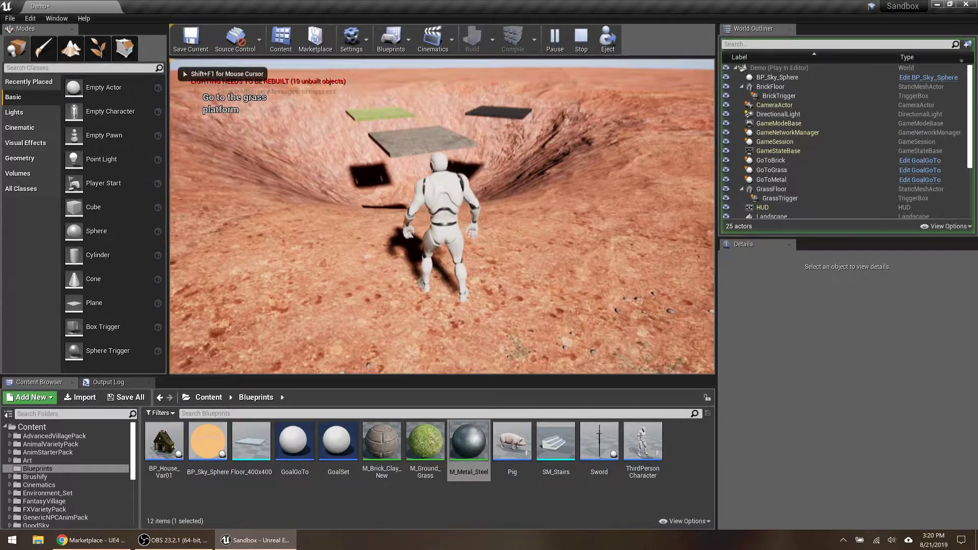
key("w")
key("space")
key("w")
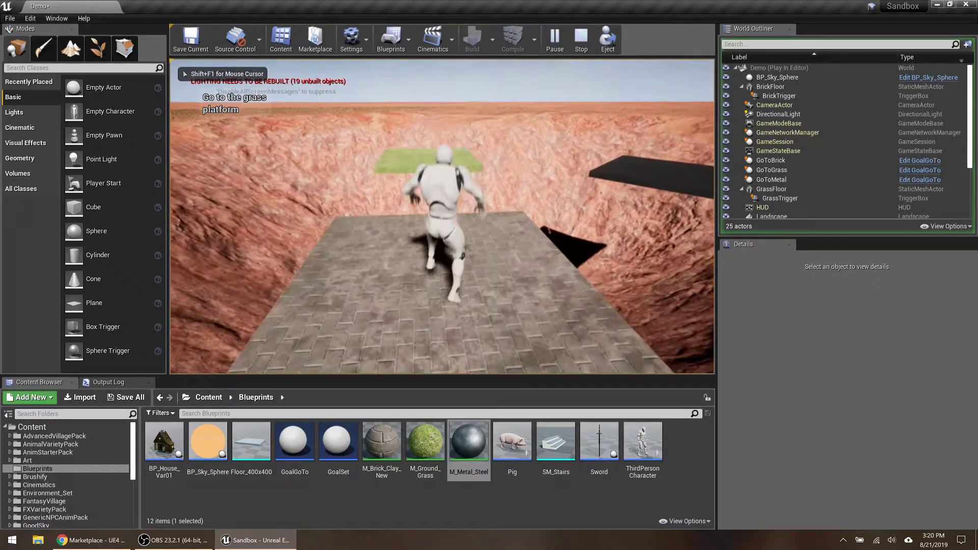
key("space")
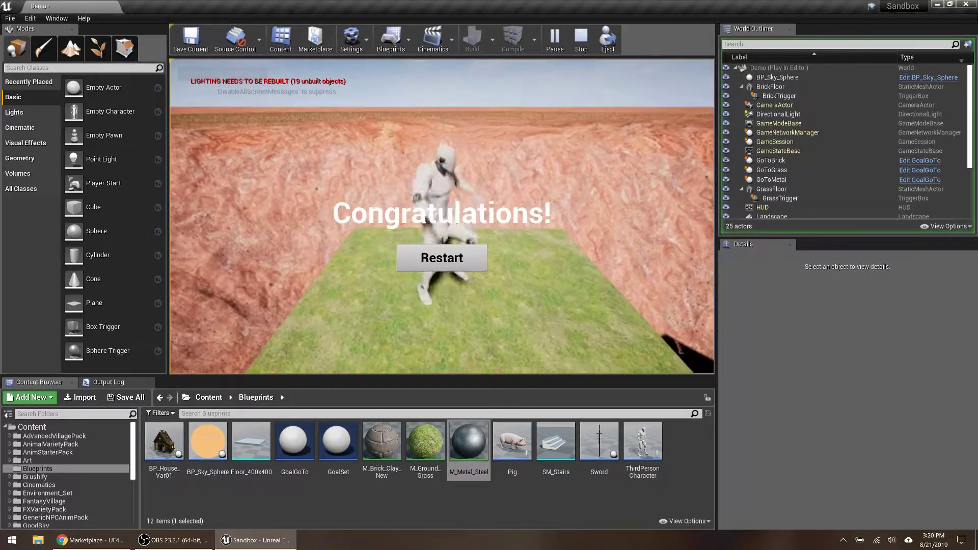
key("Escape")
Step: Place a GoalSet actor on the terrain beside the crater and set its goal set type to All Required
key("s")
right_click_drag(525, 188, 507, 214)
key("w")
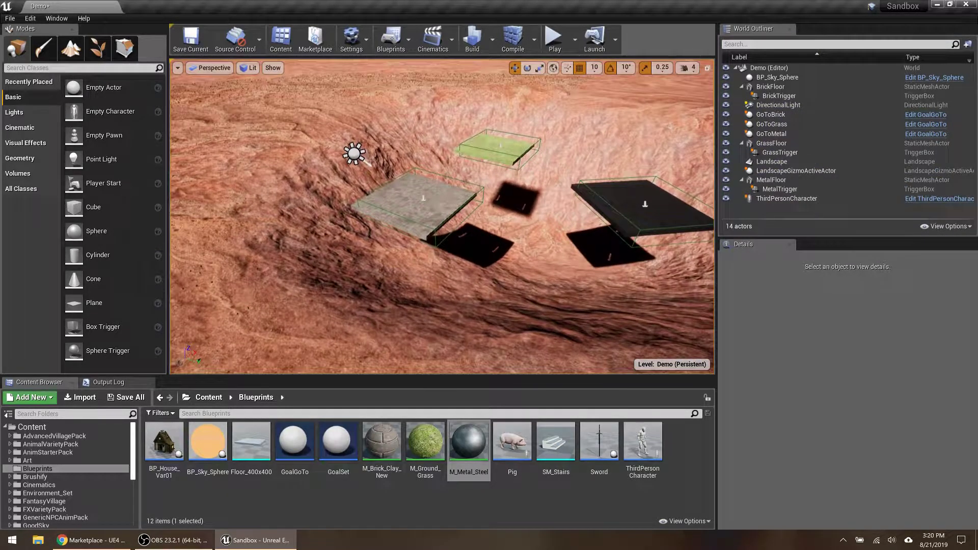
left_click(342, 437)
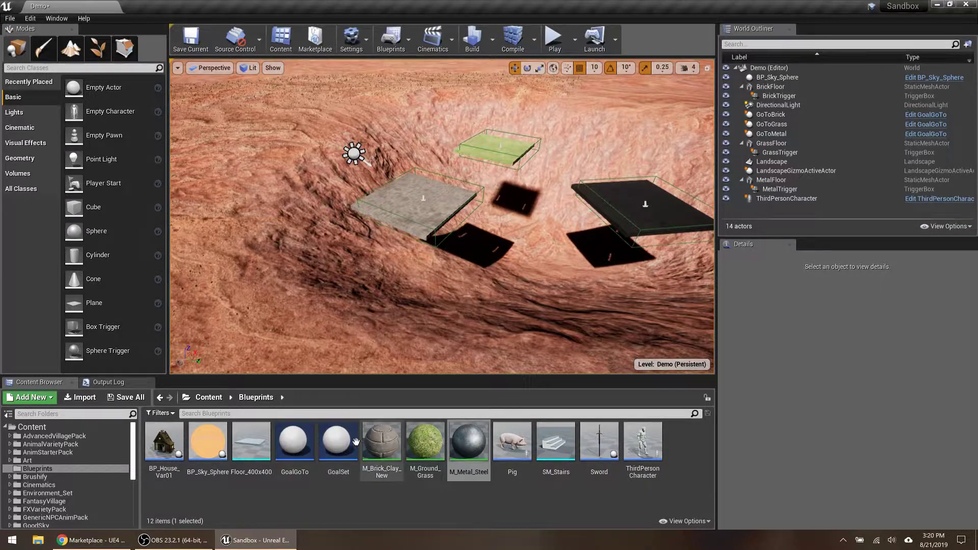
left_click_drag(260, 278, 261, 279)
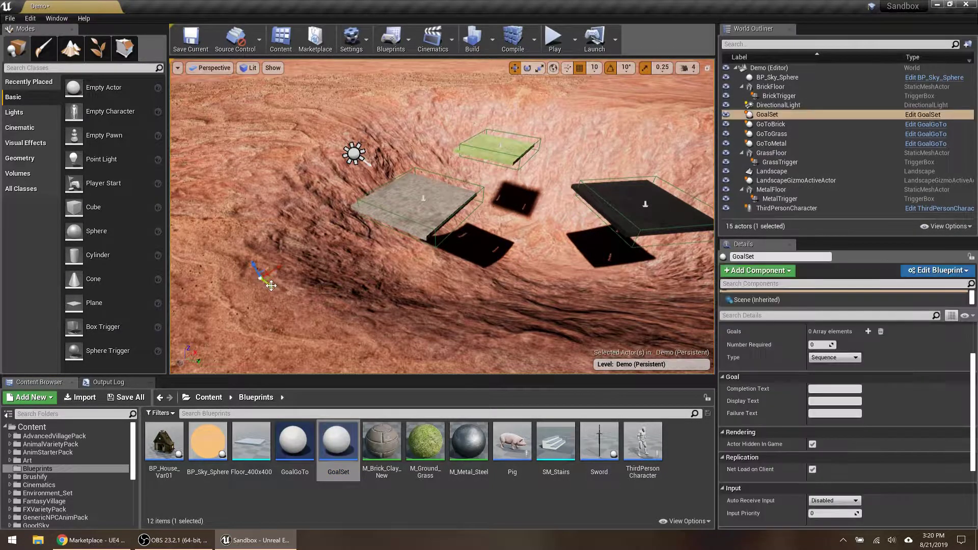
left_click(777, 117)
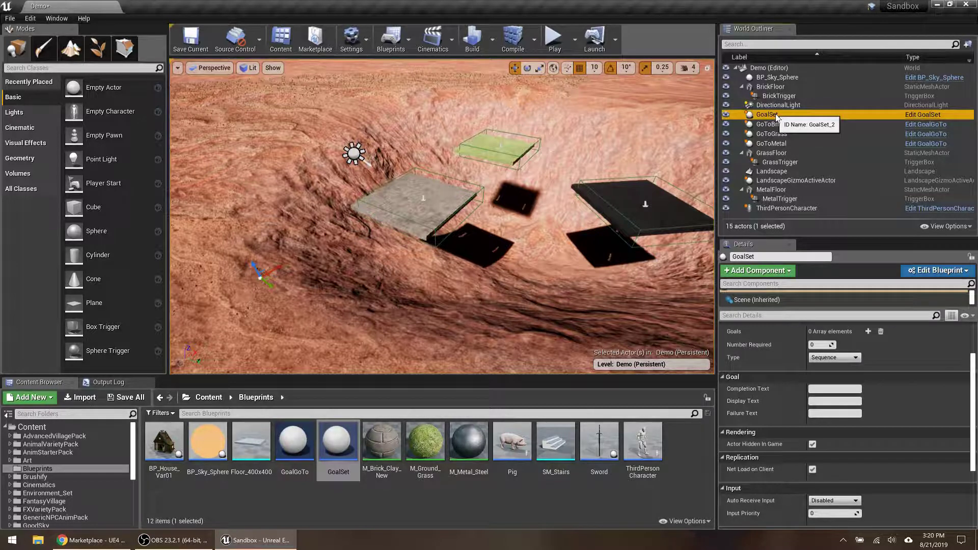
left_click(824, 358)
left_click(826, 380)
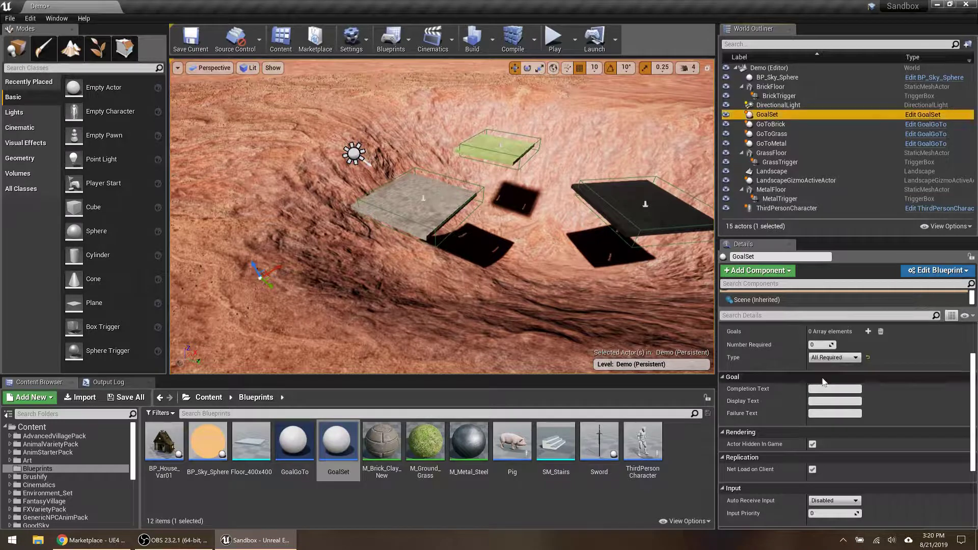
Step: Add GoToGrass and GoToMetal as the GoalSet's two goals and set its display text to "Do both of the following:"
left_click(867, 332)
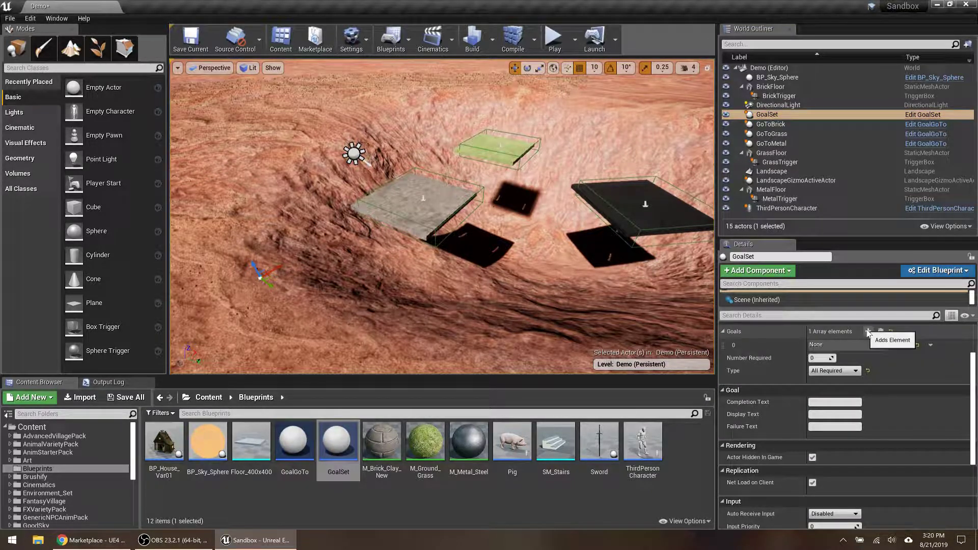
left_click(867, 331)
left_click(865, 345)
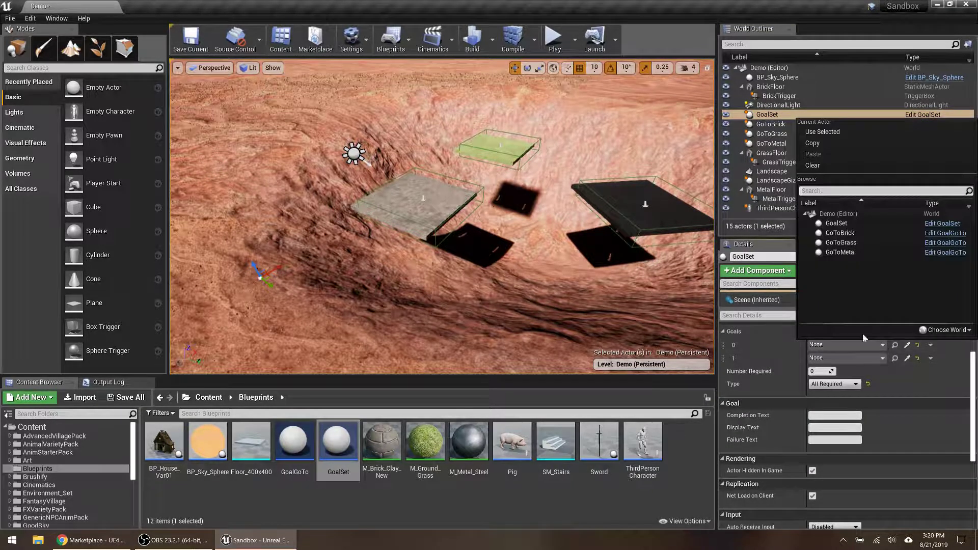
left_click(870, 243)
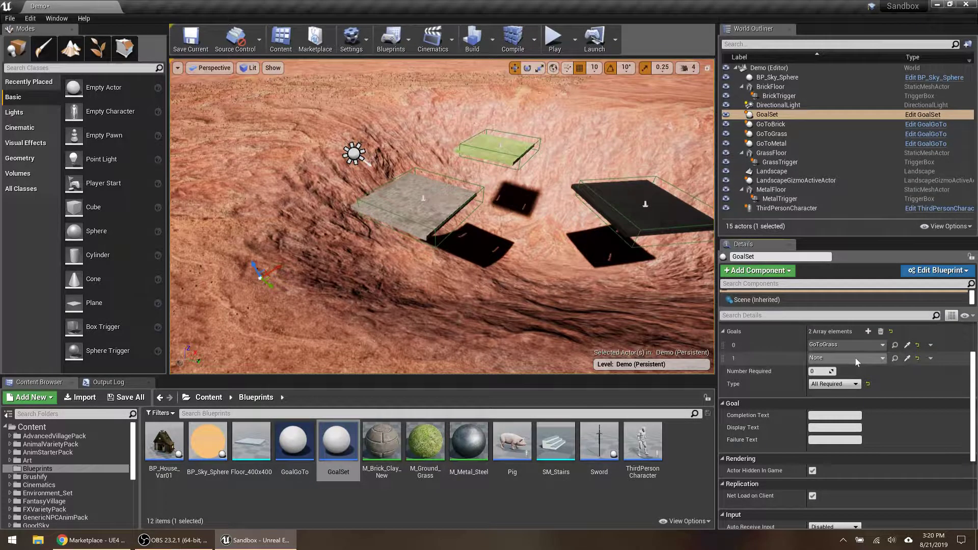
left_click(855, 358)
left_click(855, 266)
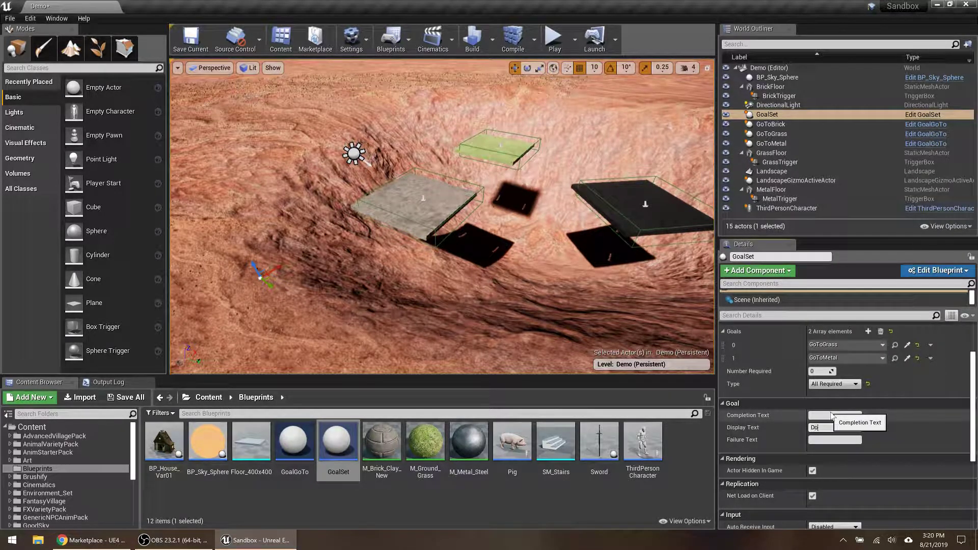
Step: Assign GoalSet as the ThirdPersonCharacter's Goal
left_click(785, 208)
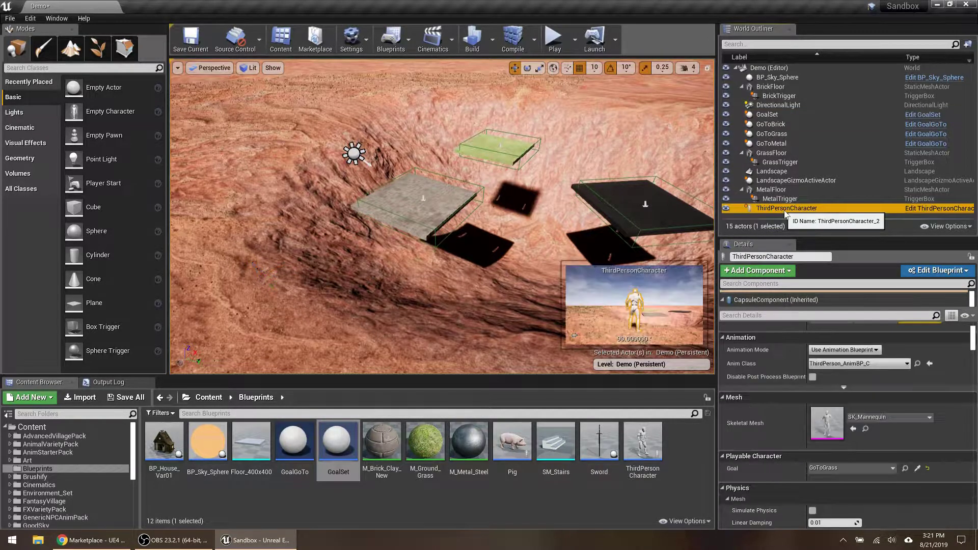
left_click(860, 466)
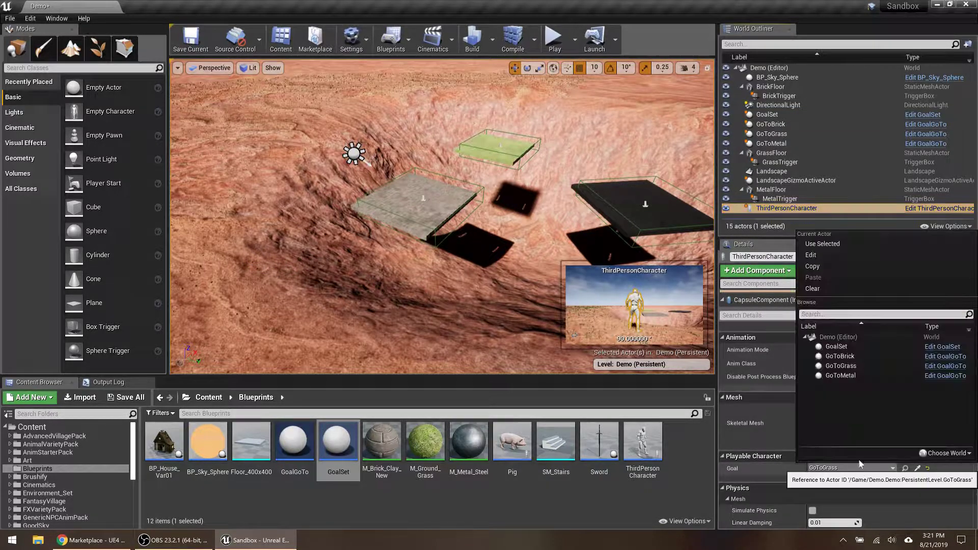
left_click(844, 347)
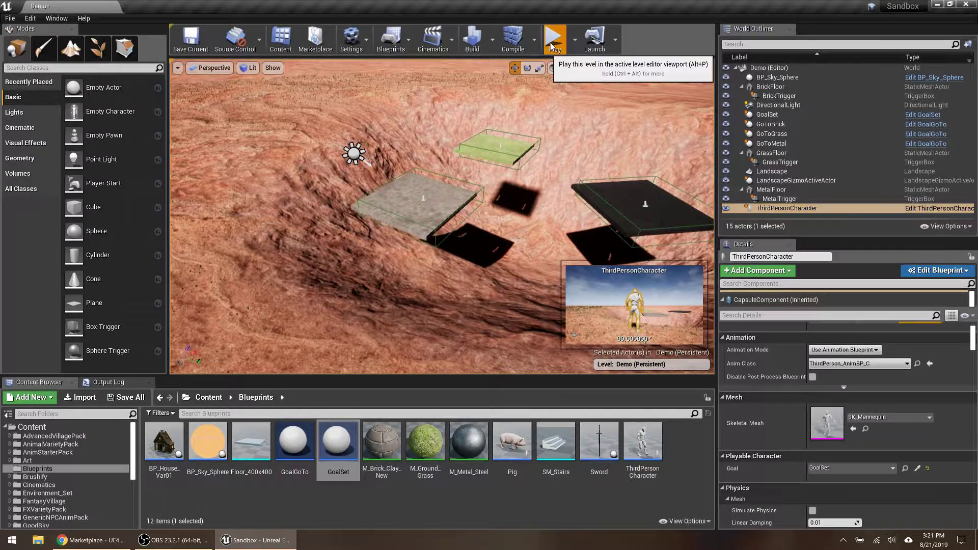
Step: Play-test the combined goal by jumping from the brick platform to the grass and metal platforms, and end the session
left_click(556, 41)
key("w")
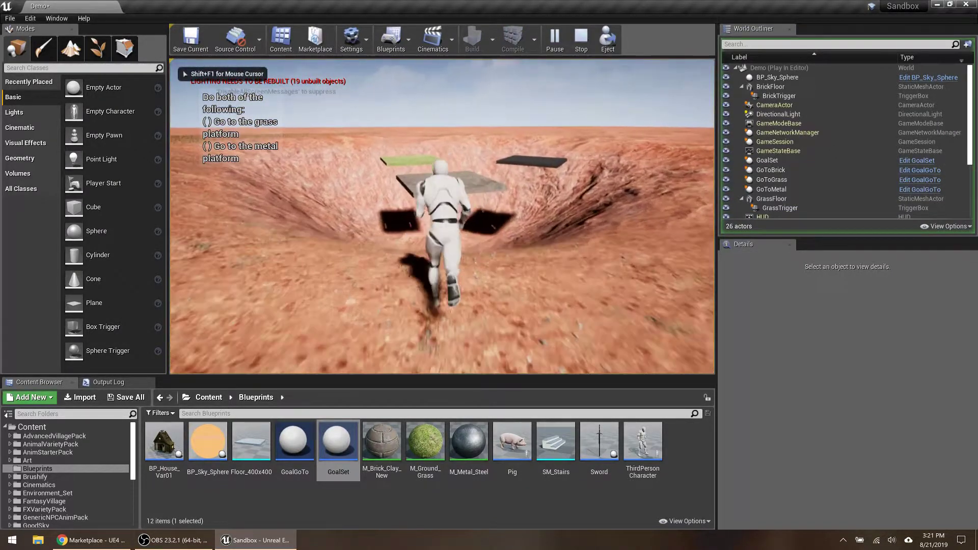
key("space")
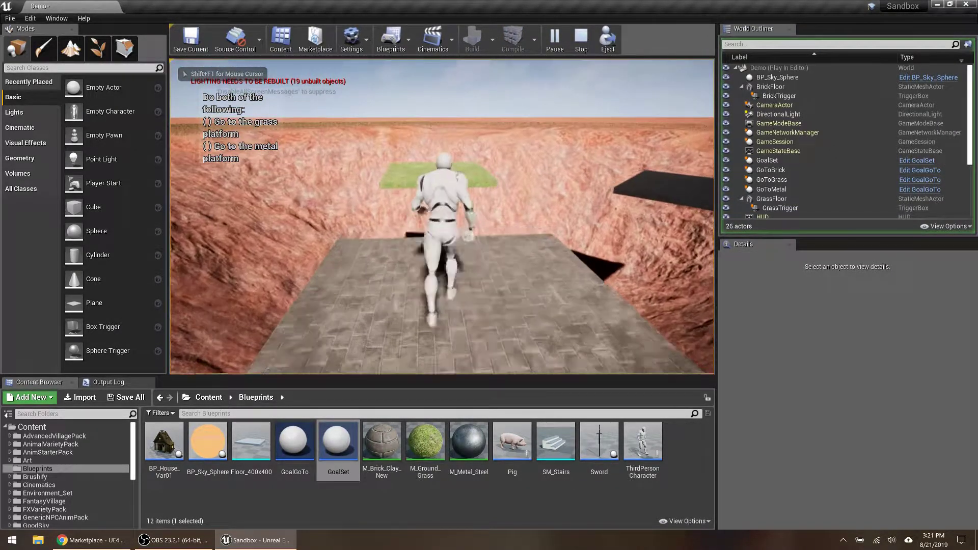
key("space")
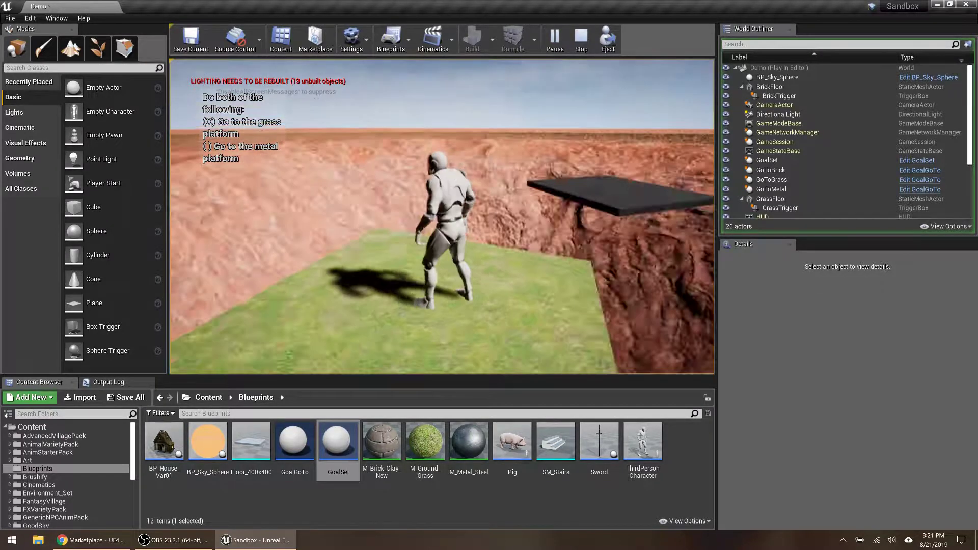
key("space")
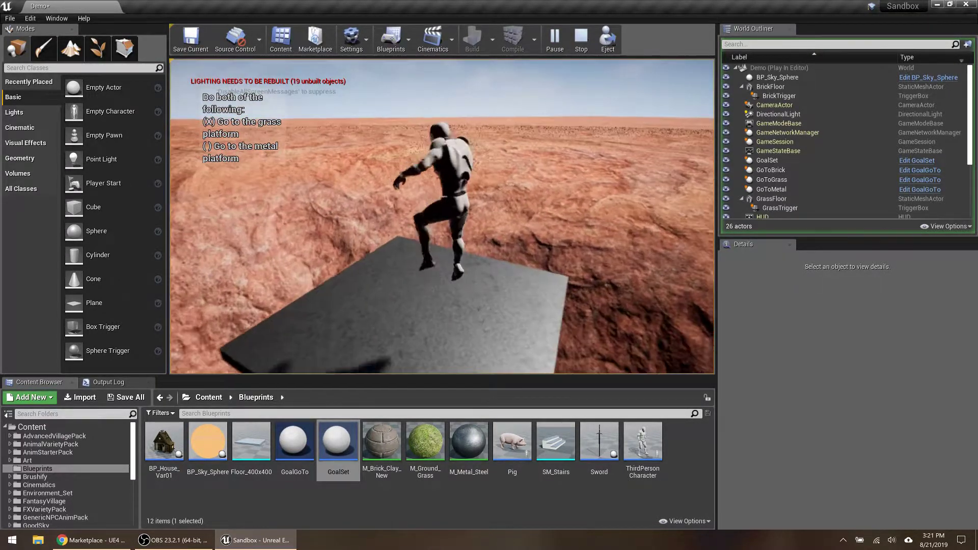
key("Escape")
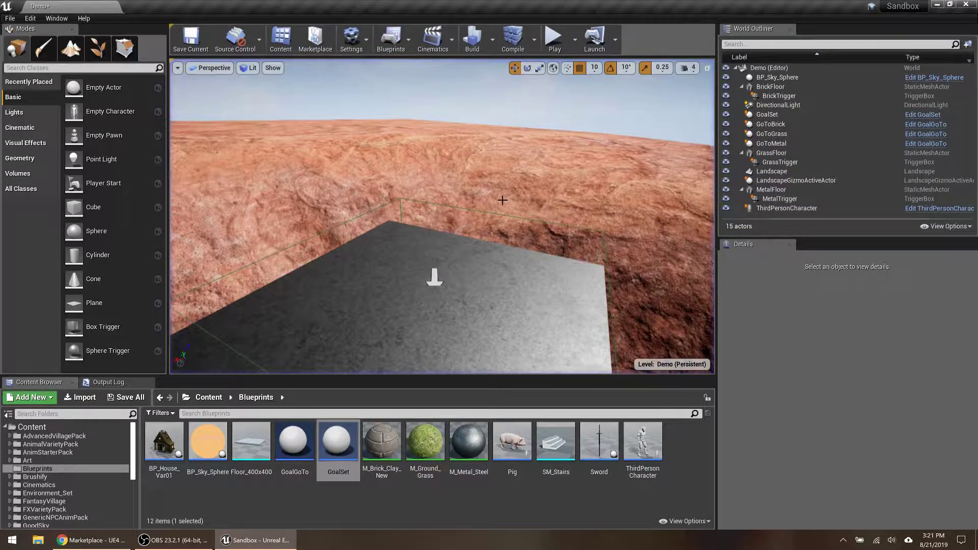
Step: Place a second GoalSet actor on the desert terrain beyond the crater and rename it GoalSequence
key("s")
right_click_drag(503, 200, 457, 206)
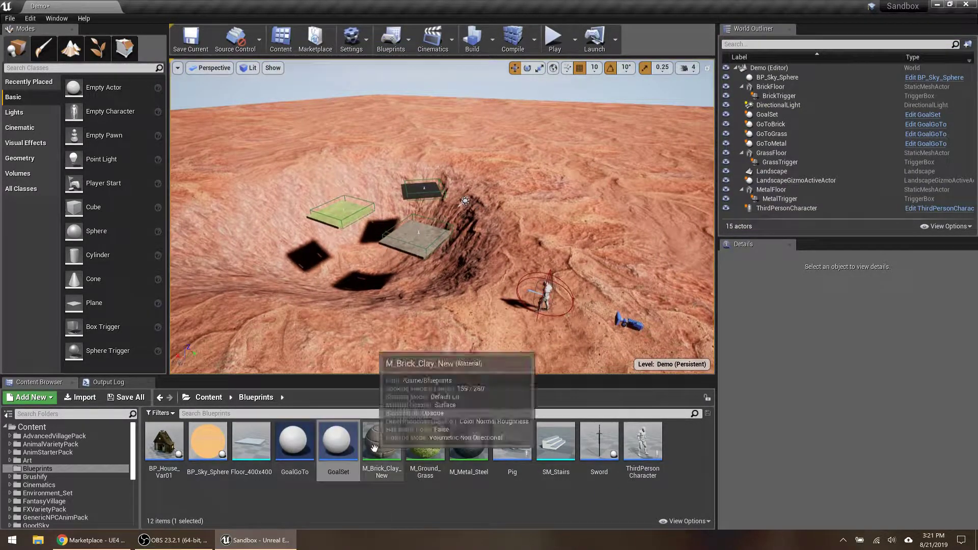
left_click_drag(337, 442, 532, 134)
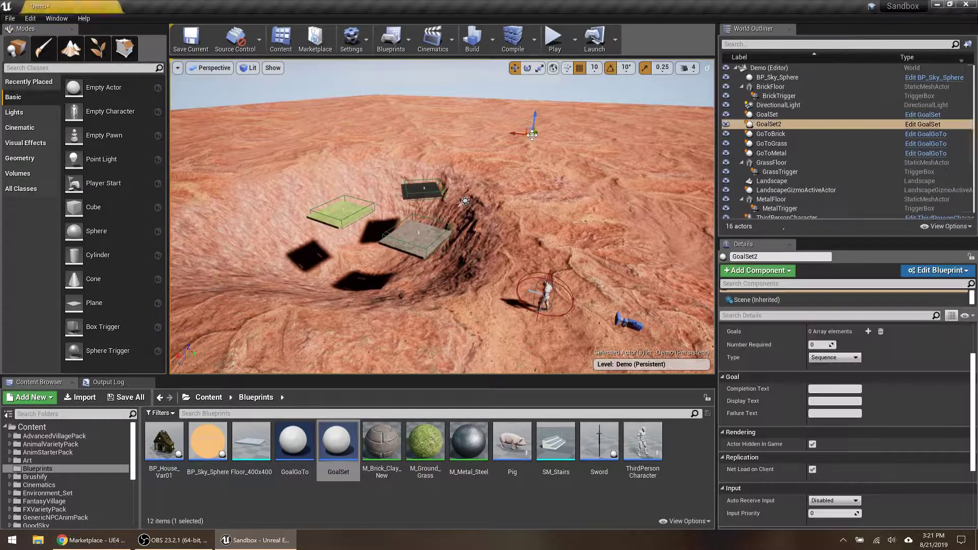
left_click(780, 124)
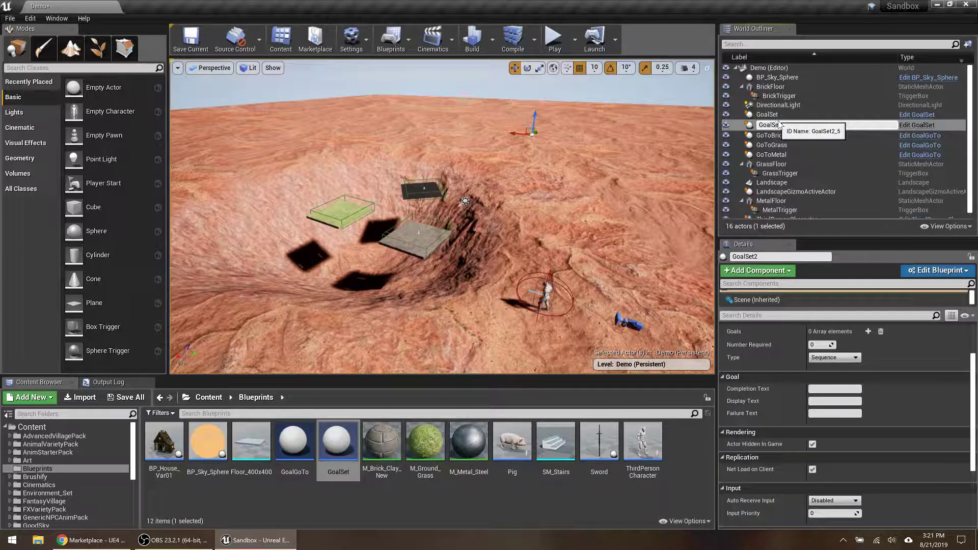
type("GoalSequence")
key("Return")
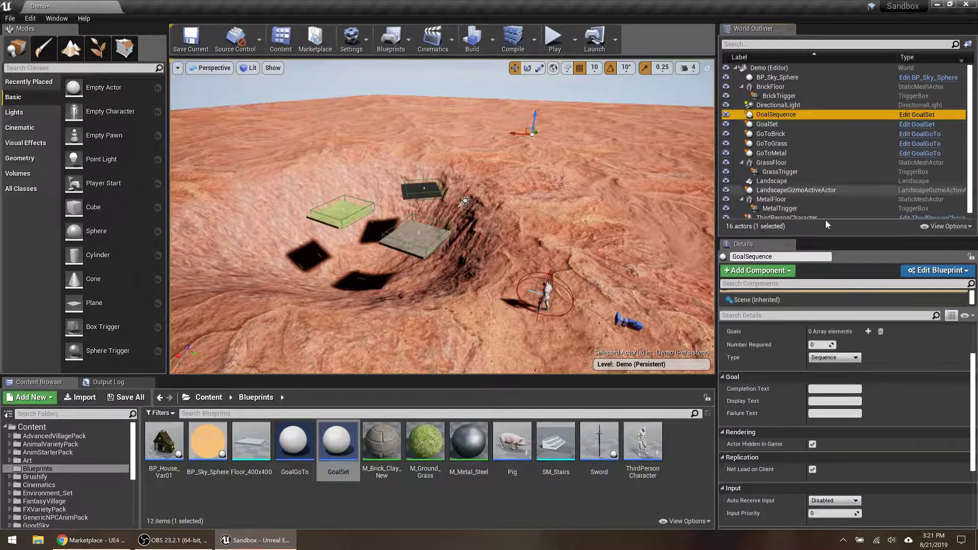
Step: Add two entries to GoalSequence's goals: GoToBrick first and GoalSet second
scroll(919, 385, "up", 2)
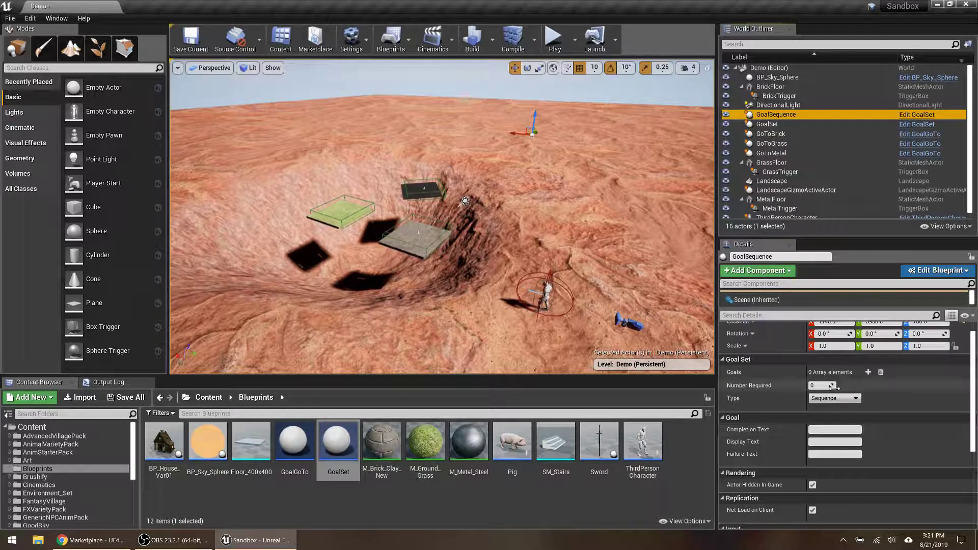
left_click(869, 373)
left_click(868, 373)
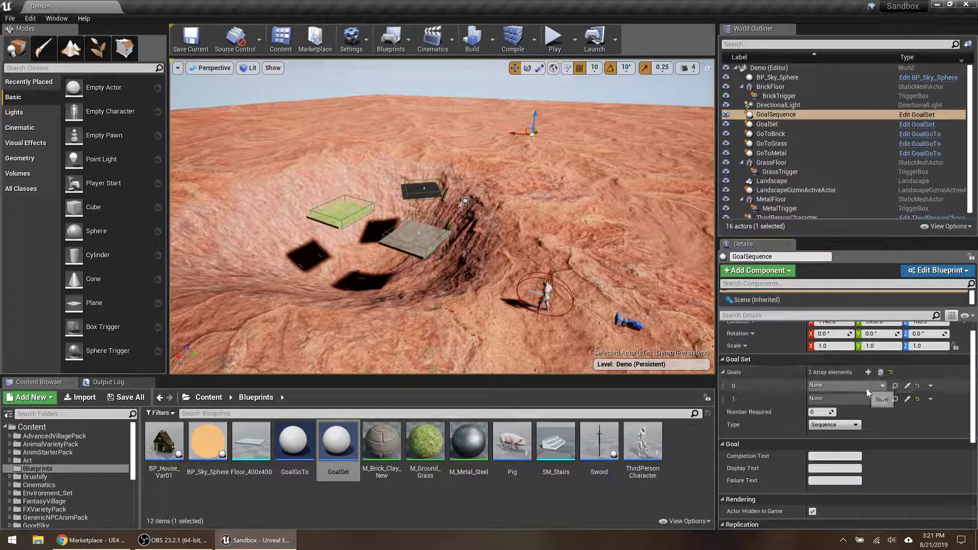
left_click(874, 386)
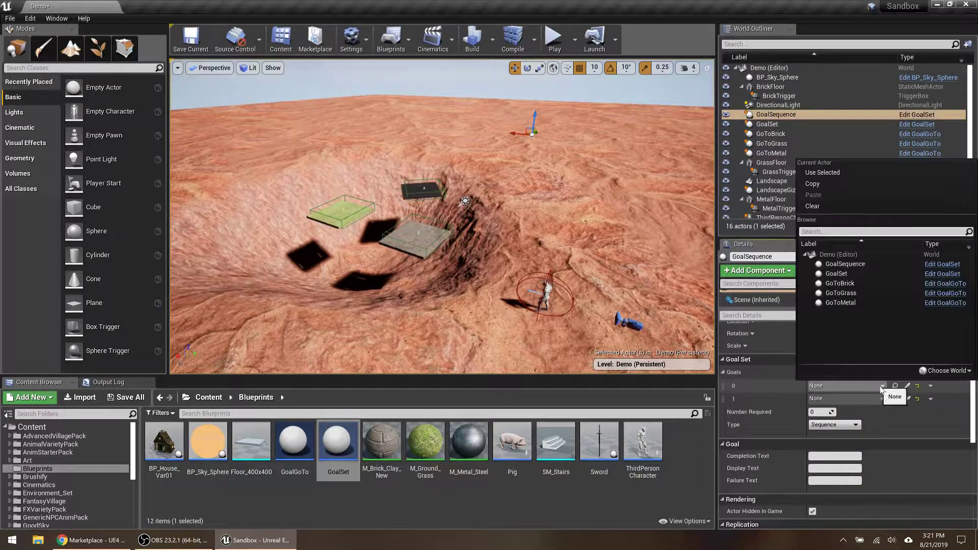
left_click(854, 287)
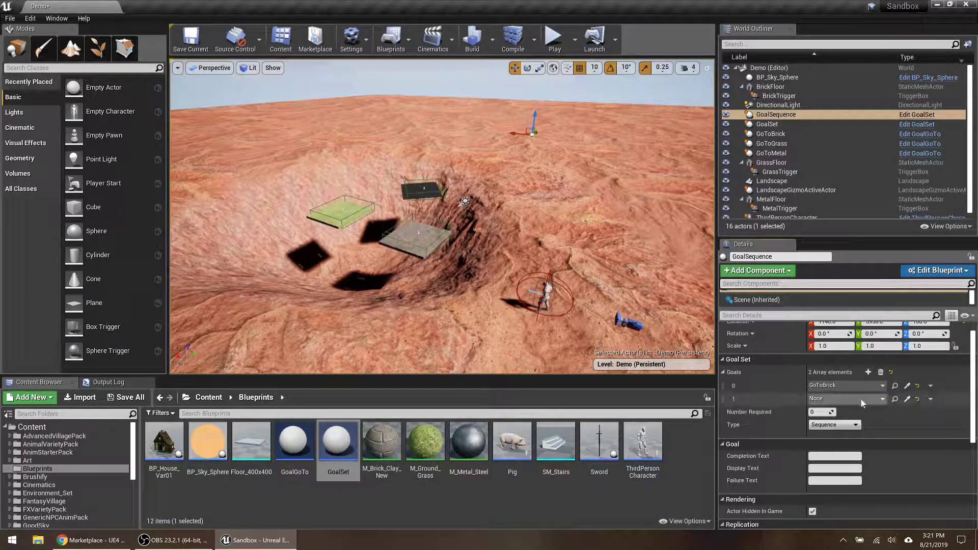
left_click(860, 398)
left_click(851, 282)
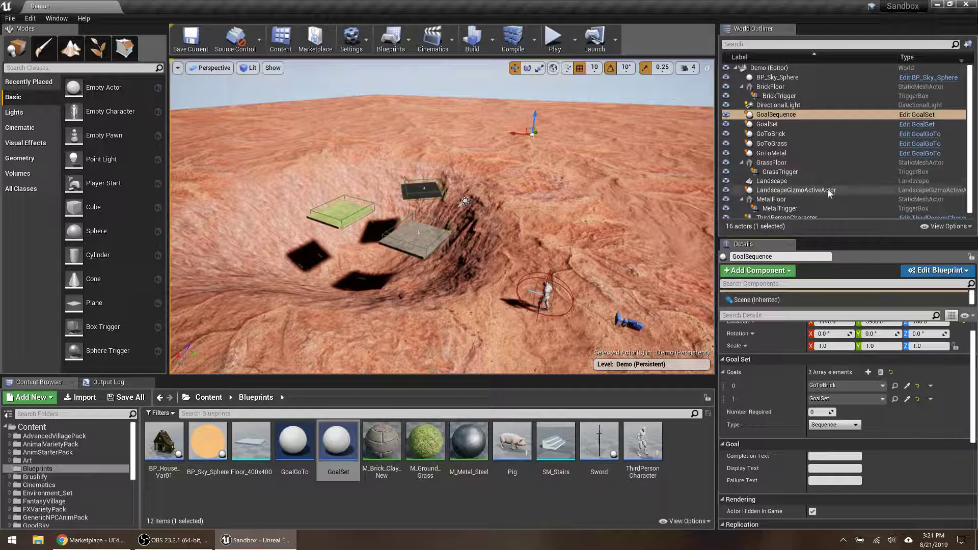
Step: Assign GoalSequence as the ThirdPersonCharacter's Goal
scroll(815, 201, "down", 1)
left_click(796, 214)
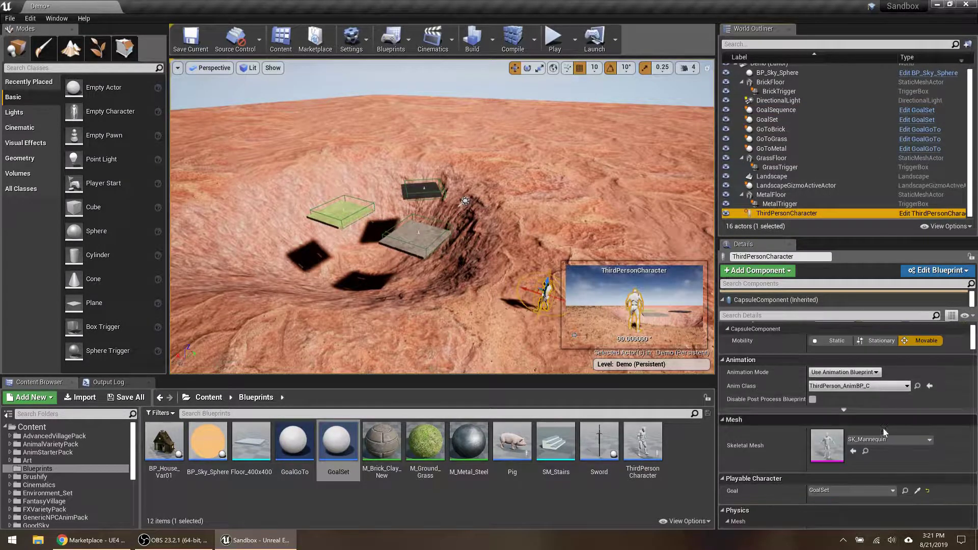
scroll(884, 432, "down", 1)
left_click(863, 462)
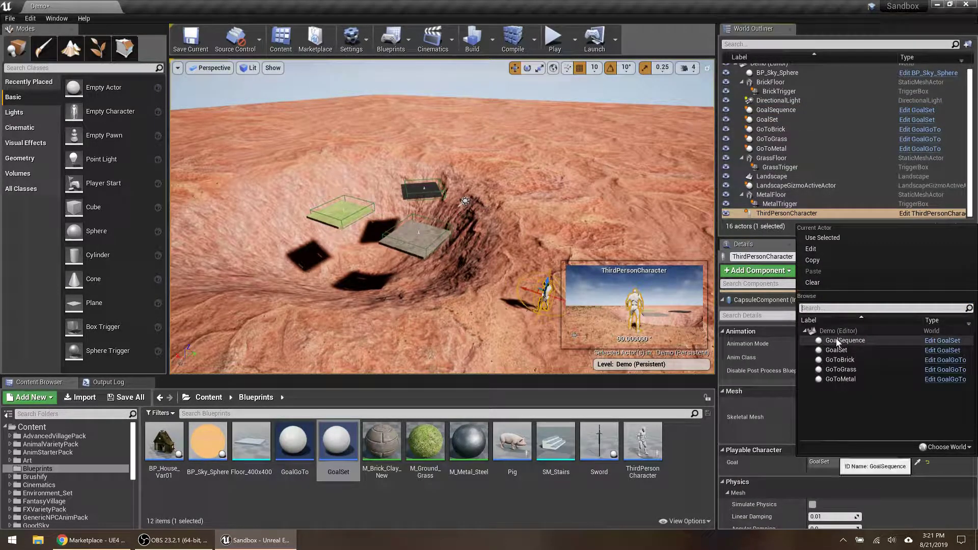
left_click(843, 341)
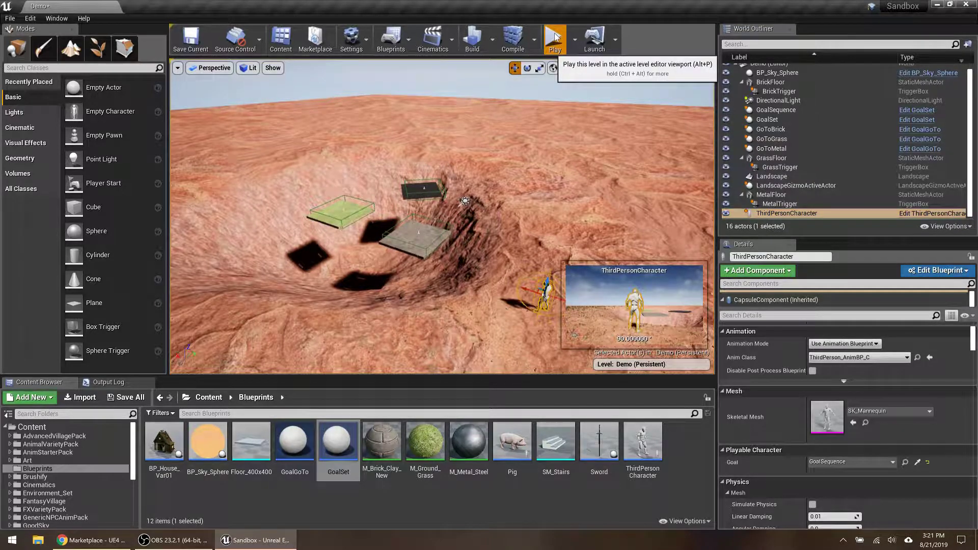
Step: Play-test the sequenced goal by jumping to the brick platform, the metal platform, and the grass platform, and end the session
left_click(556, 36)
key("w")
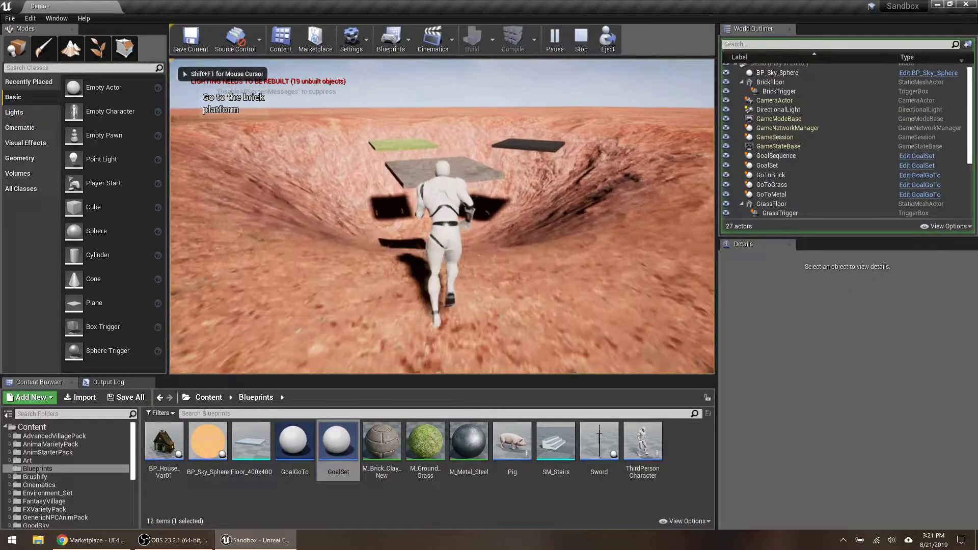
key("space")
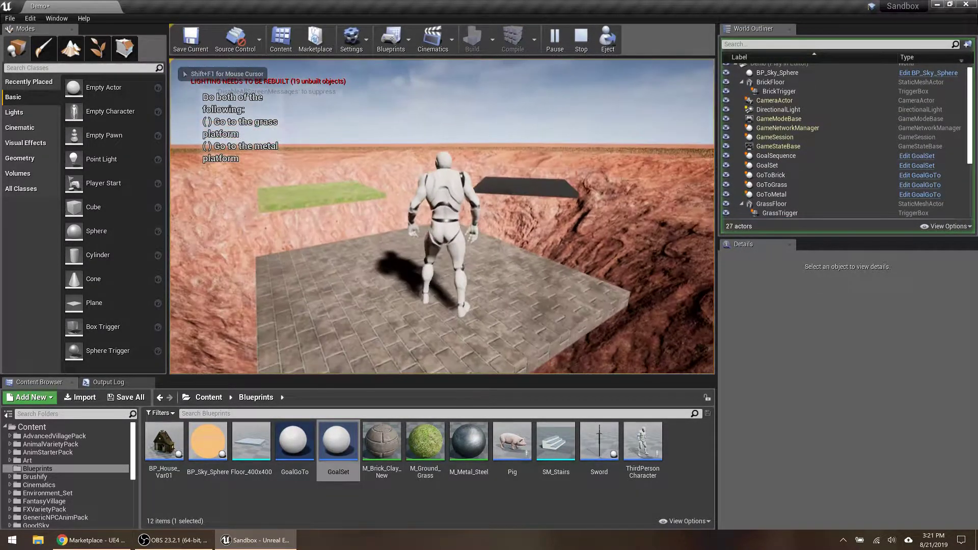
key("w")
key("w")
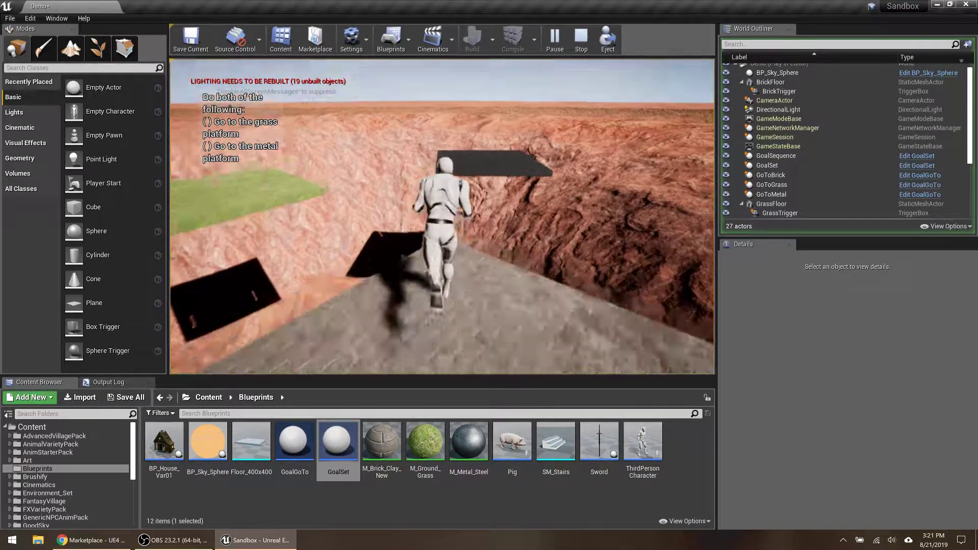
key("space")
key("w")
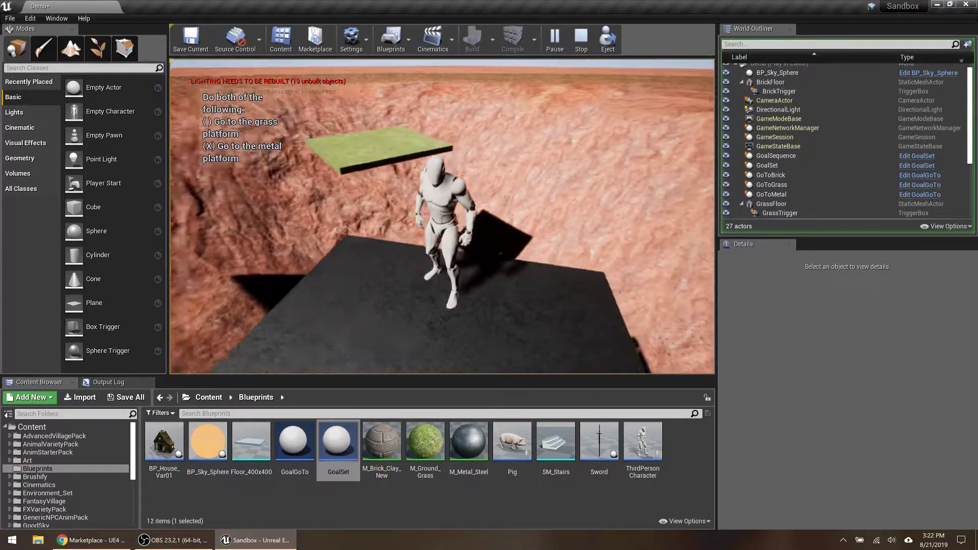
key("space")
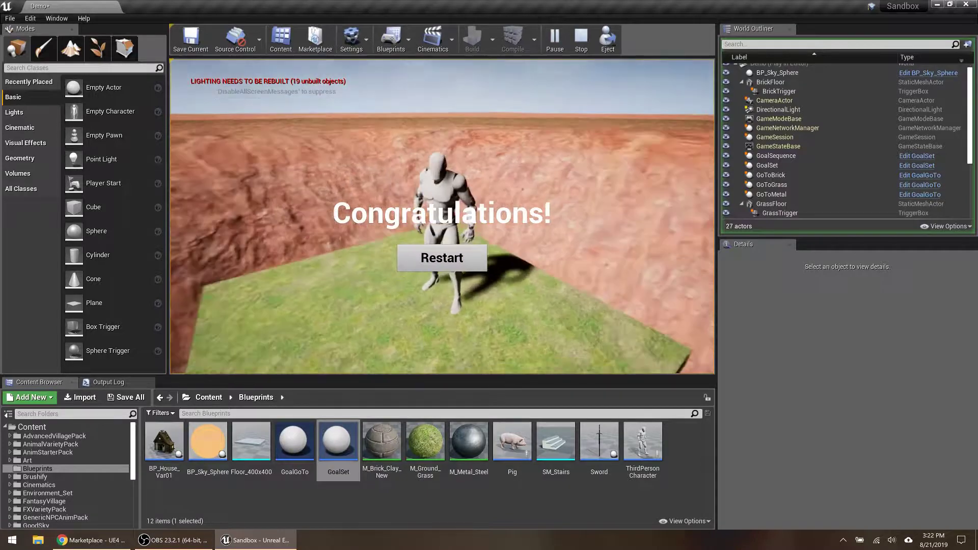
key("Escape")
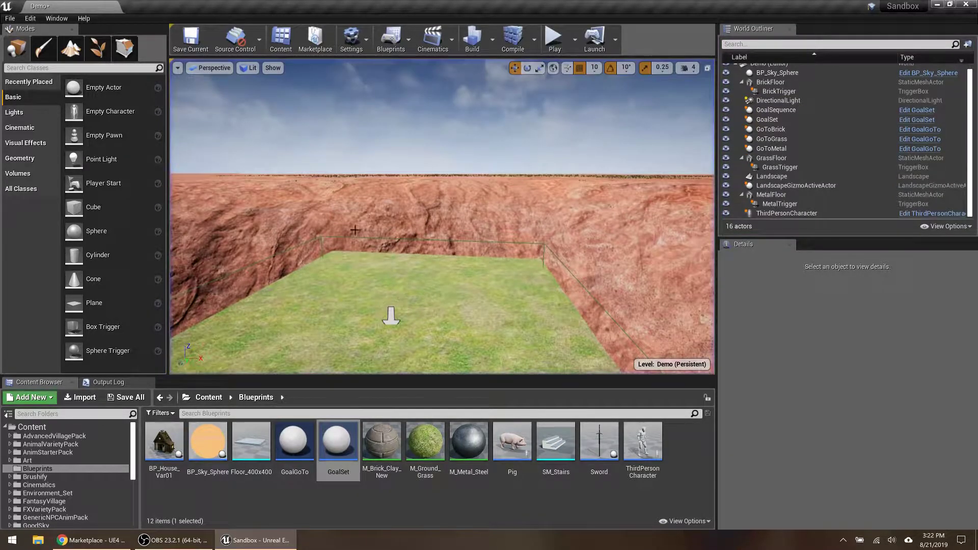
right_click_drag(355, 231, 285, 255)
key("s")
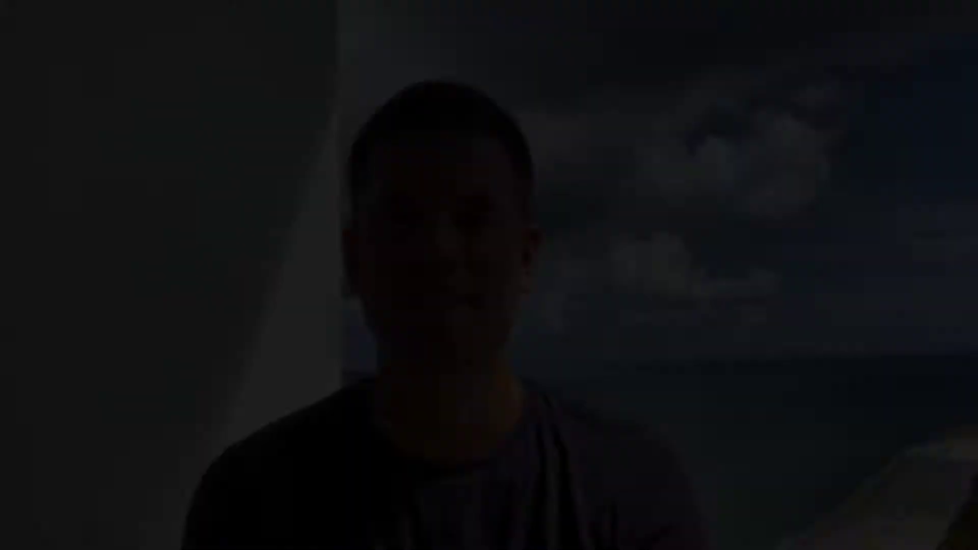